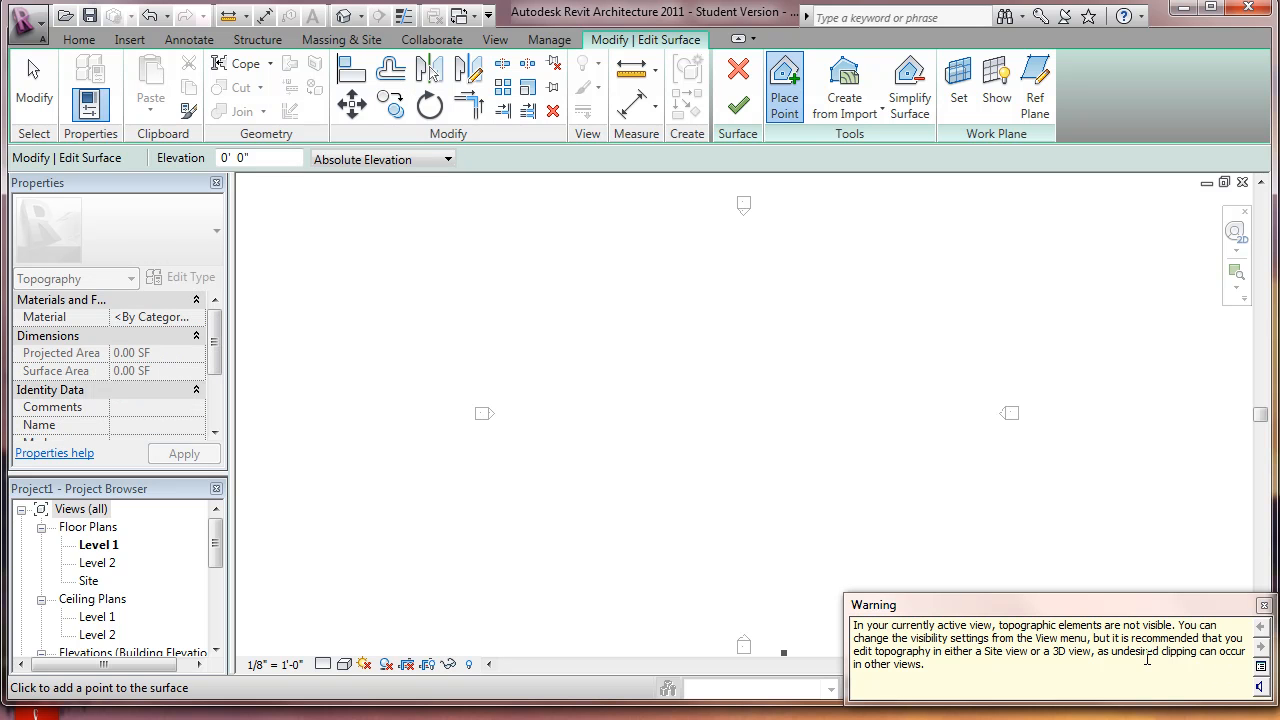
Step: Open the Site floor plan and place a row of five surface points at elevation 0' along the south side
{"action": "left_click", "coordinate": [1263, 605]}
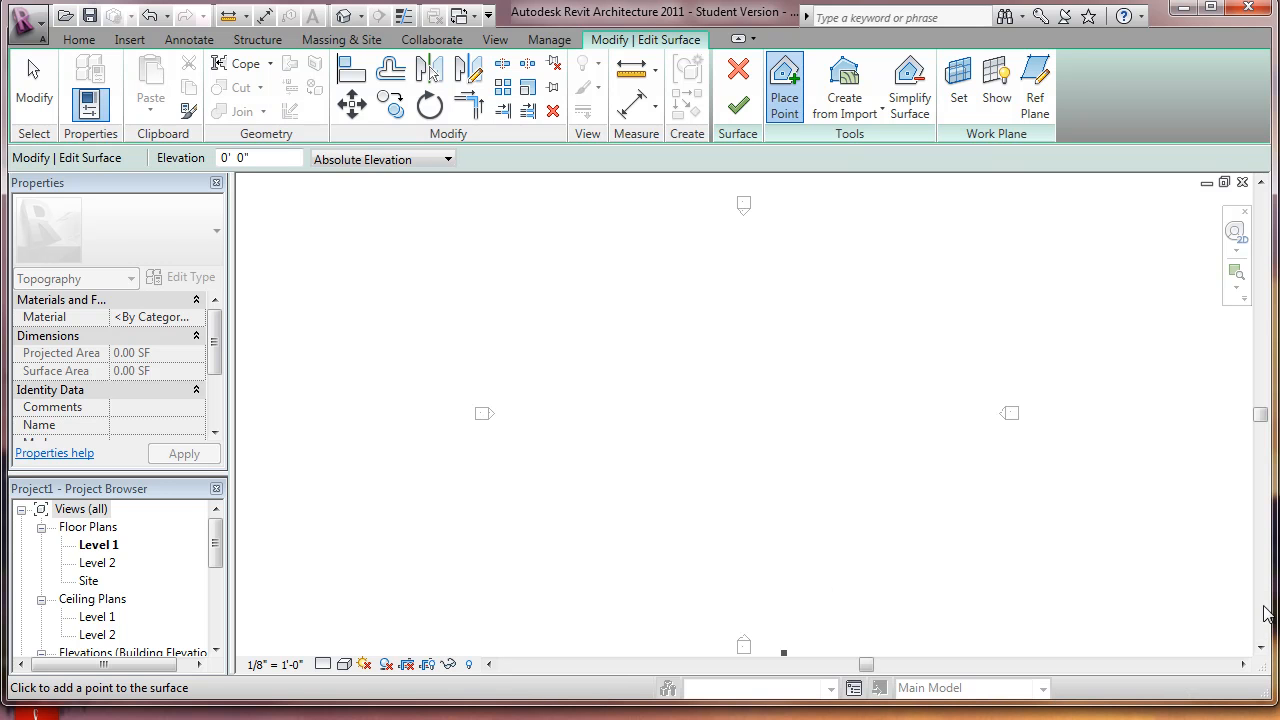
{"action": "double_click", "coordinate": [86, 581]}
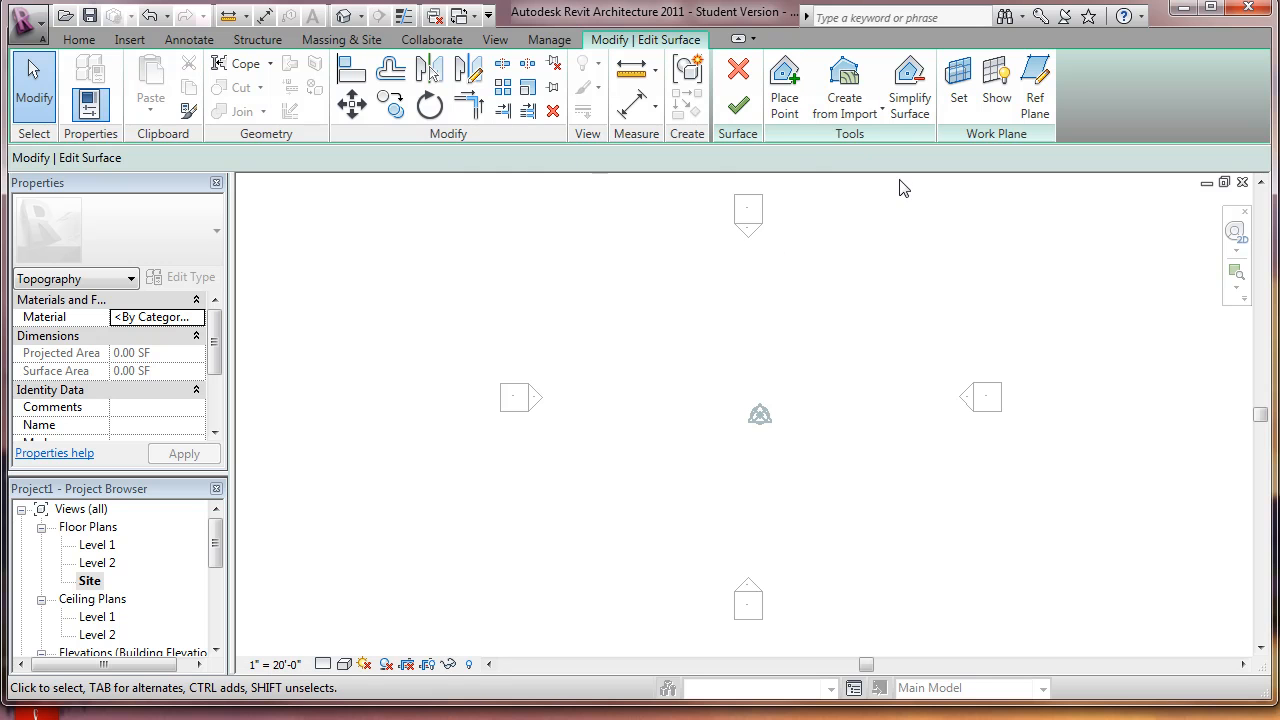
{"action": "left_click", "coordinate": [785, 105]}
{"action": "left_click", "coordinate": [621, 488]}
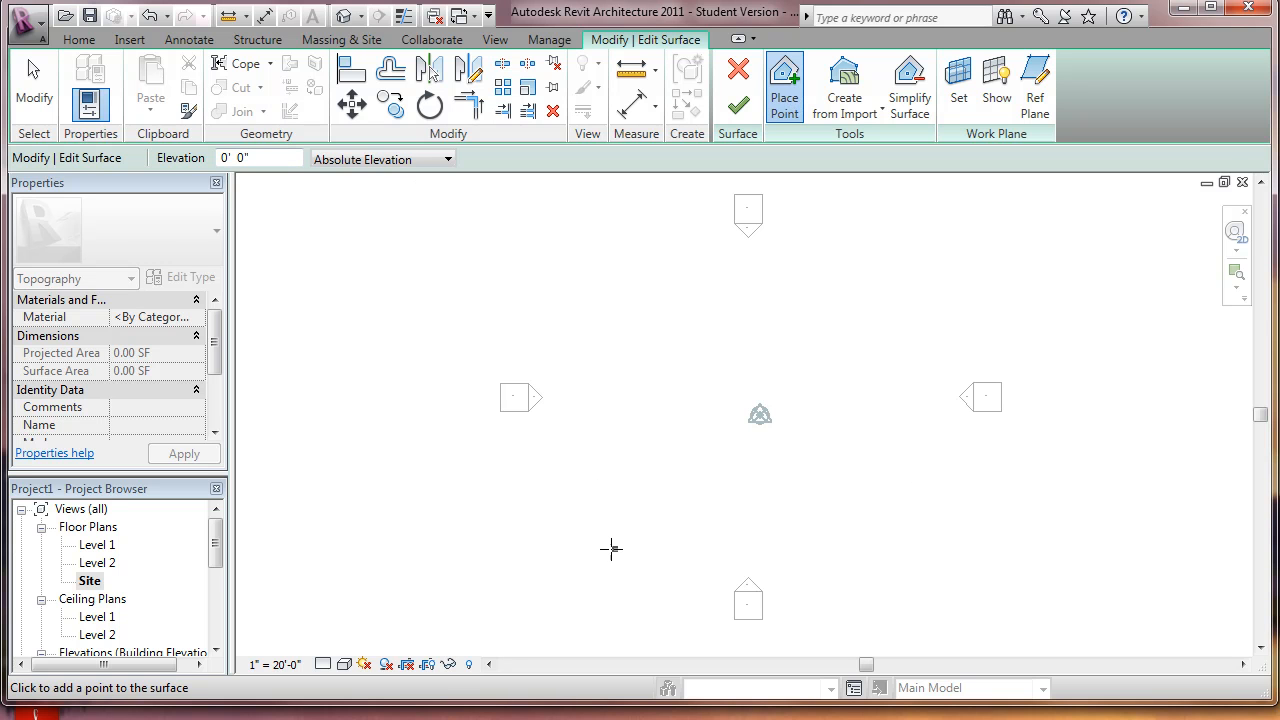
{"action": "left_click", "coordinate": [643, 545]}
{"action": "left_click", "coordinate": [723, 548]}
{"action": "left_click", "coordinate": [799, 544]}
{"action": "left_click", "coordinate": [899, 544]}
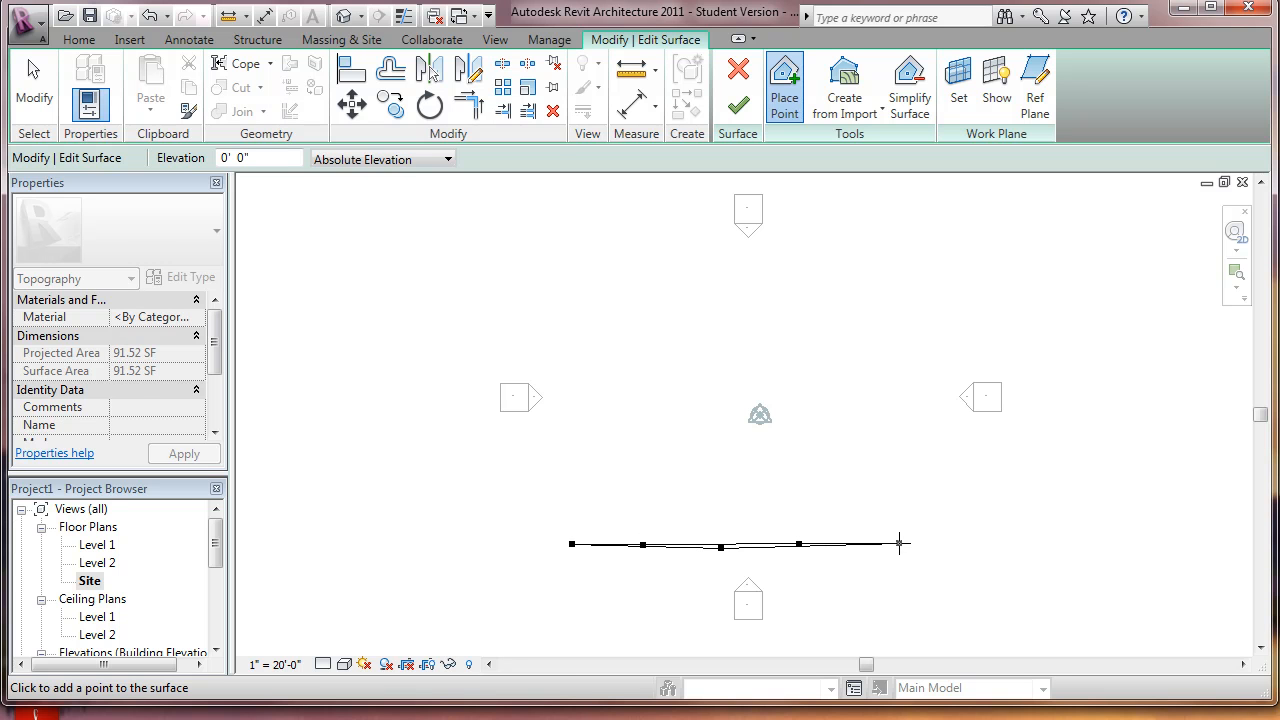
Step: Place a row of five surface points at elevation 2' just north of the 0' row
{"action": "double_click", "coordinate": [238, 158]}
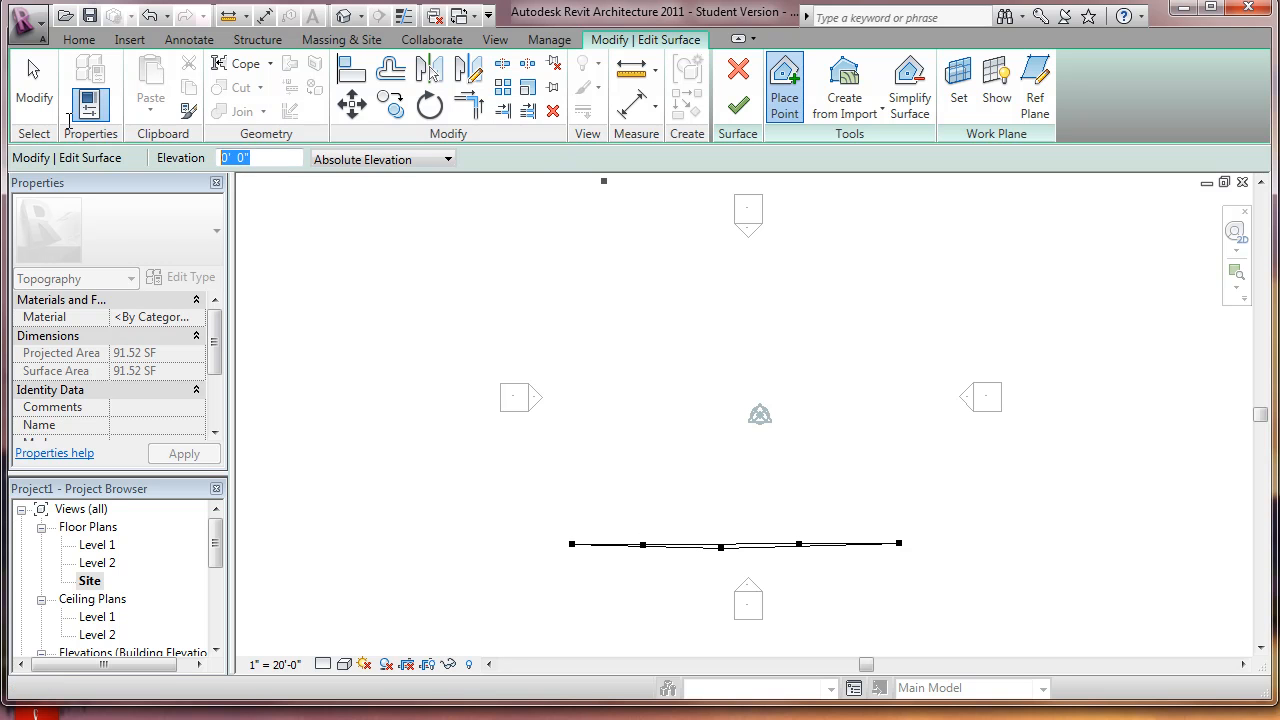
{"action": "type", "text": "2"}
{"action": "left_click", "coordinate": [566, 489]}
{"action": "left_click", "coordinate": [652, 483]}
{"action": "left_click", "coordinate": [745, 476]}
{"action": "left_click", "coordinate": [823, 476]}
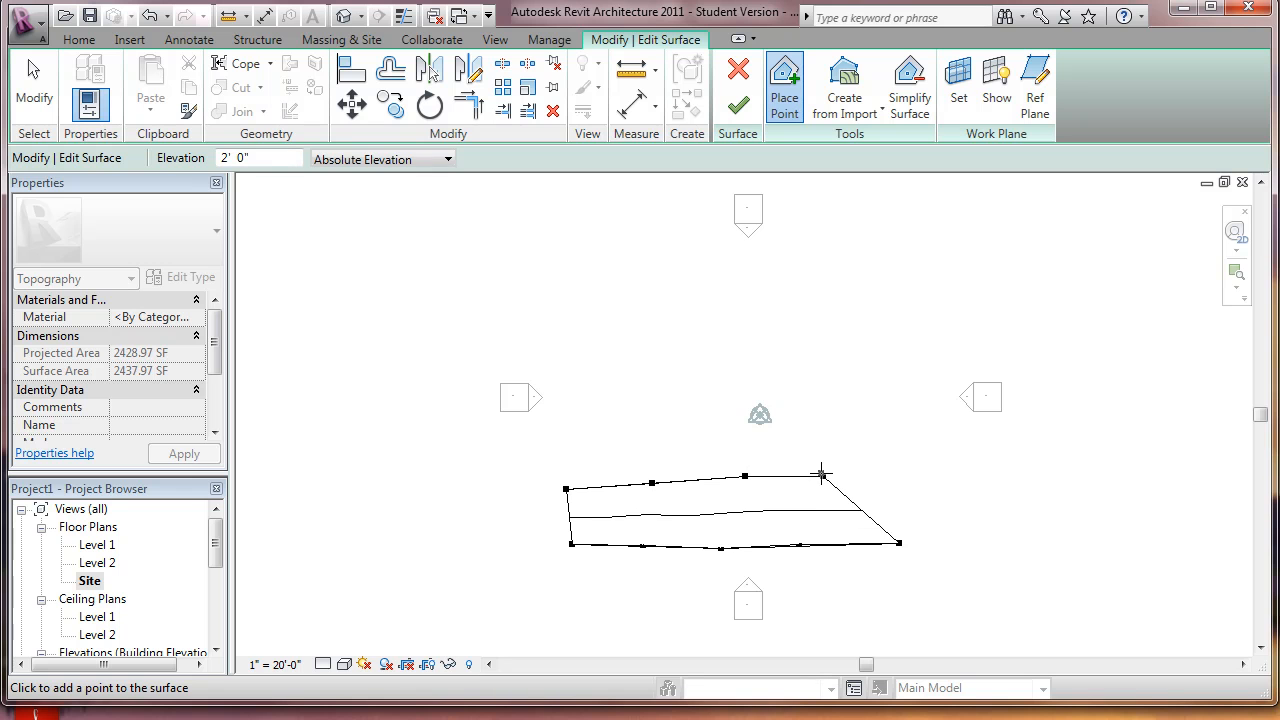
{"action": "left_click", "coordinate": [898, 479]}
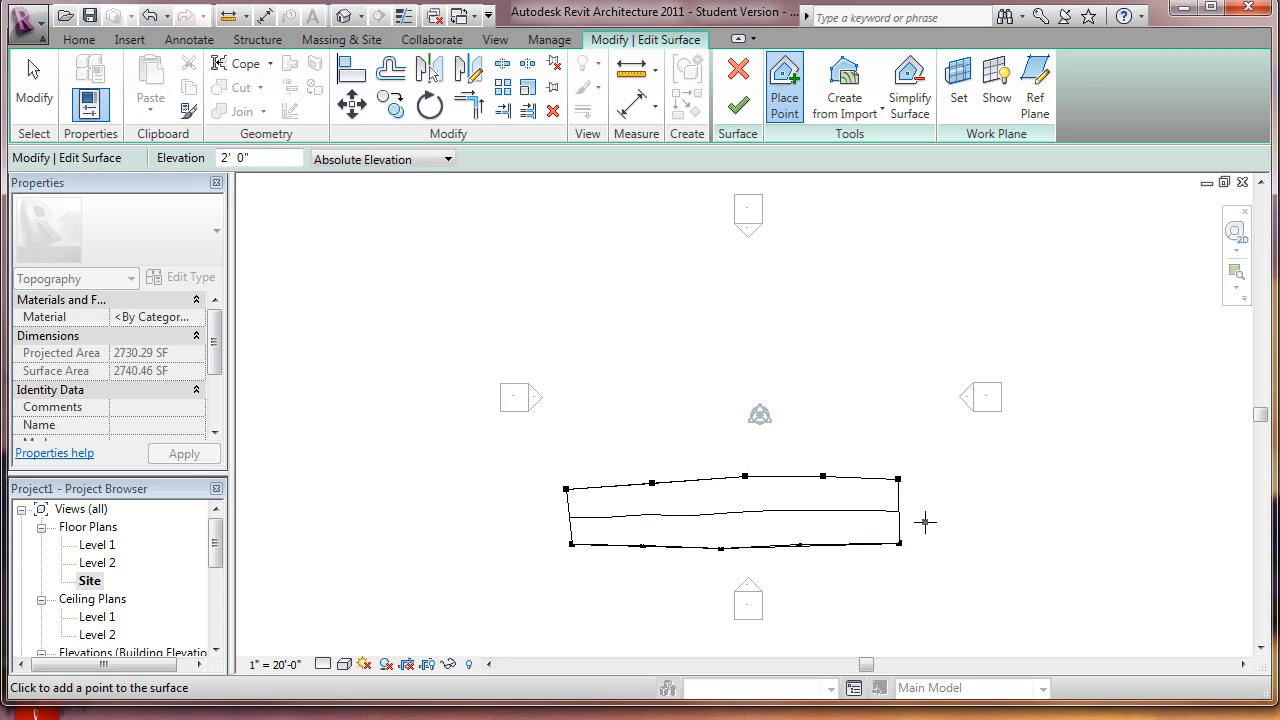
Step: Place a row of five surface points at elevation 4' north of the 2' row
{"action": "left_click", "coordinate": [274, 158]}
{"action": "type", "text": "4"}
{"action": "left_click", "coordinate": [568, 430]}
{"action": "left_click", "coordinate": [664, 418]}
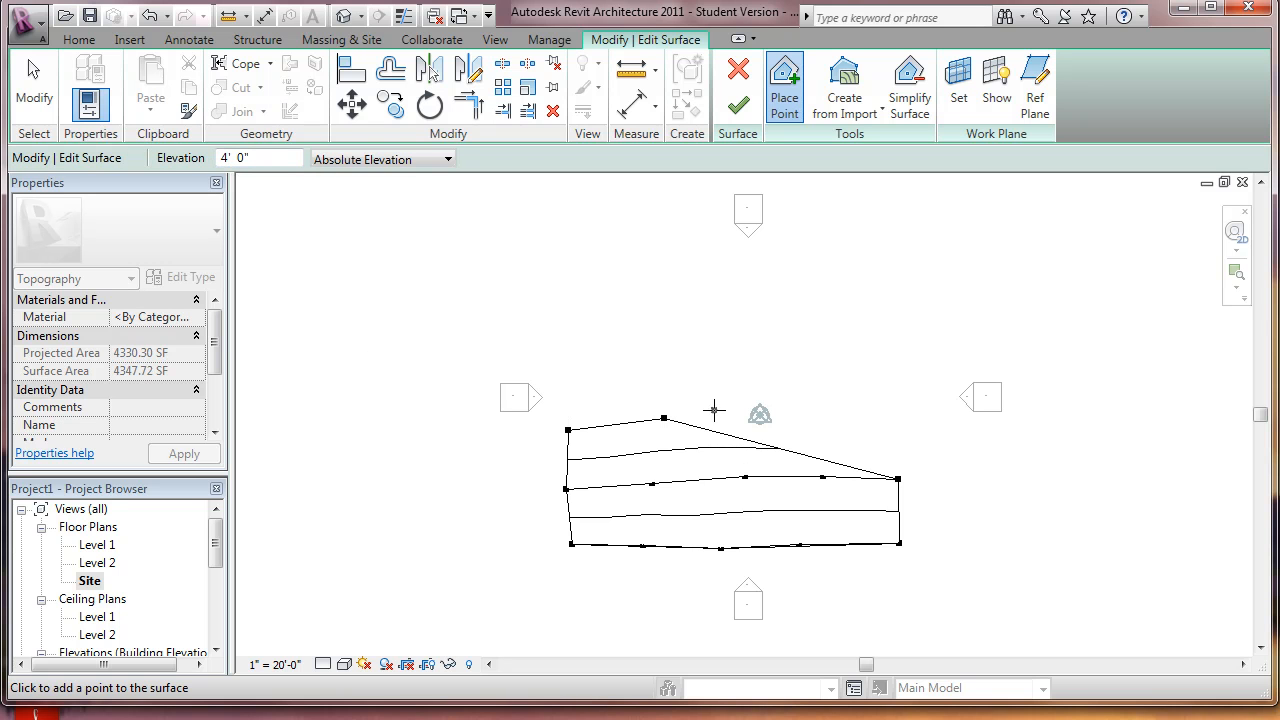
{"action": "left_click", "coordinate": [738, 414]}
{"action": "left_click", "coordinate": [829, 414]}
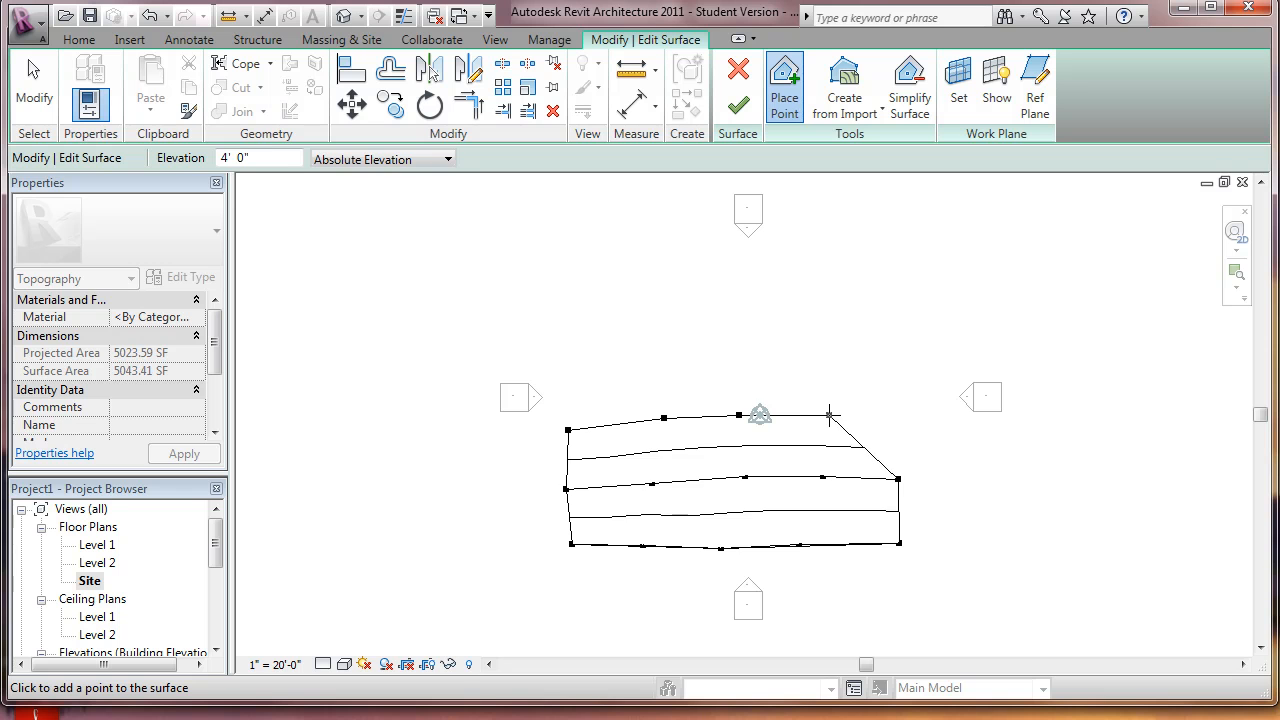
{"action": "left_click", "coordinate": [898, 418]}
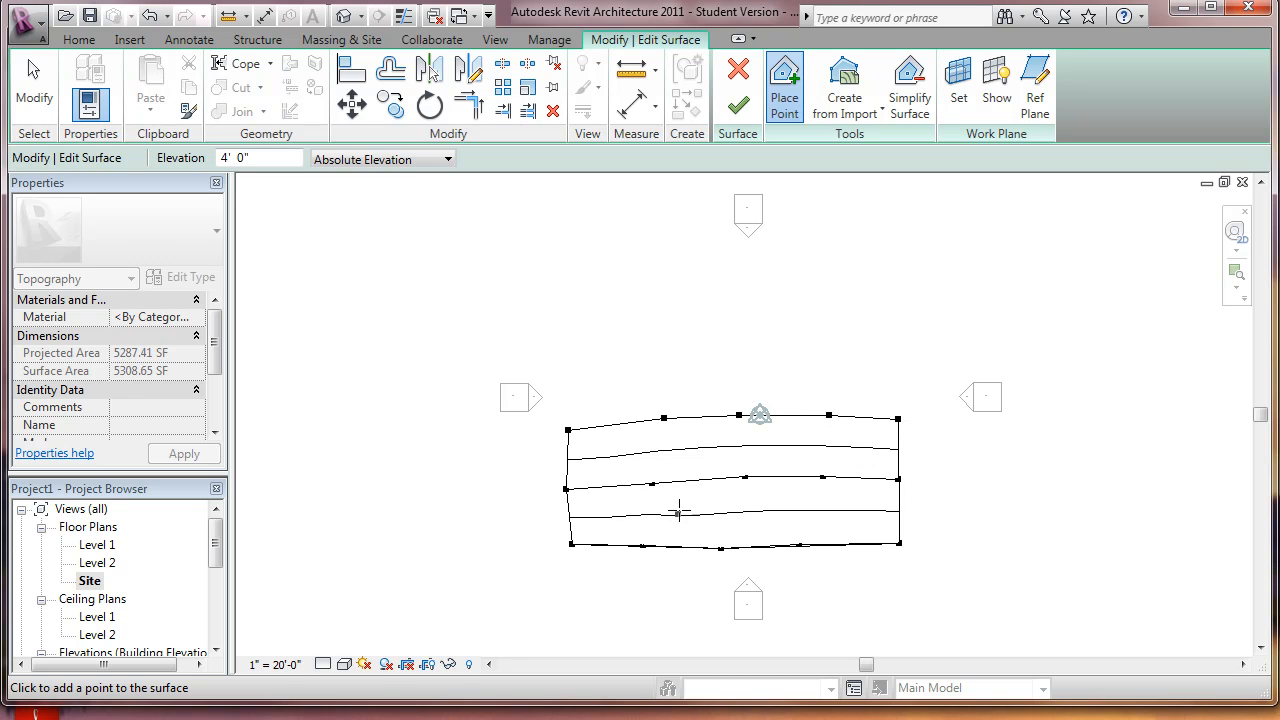
Step: Place a row of four surface points at elevation 6' north of the 4' row
{"action": "left_click_drag", "start_coordinate": [277, 157], "coordinate": [118, 134]}
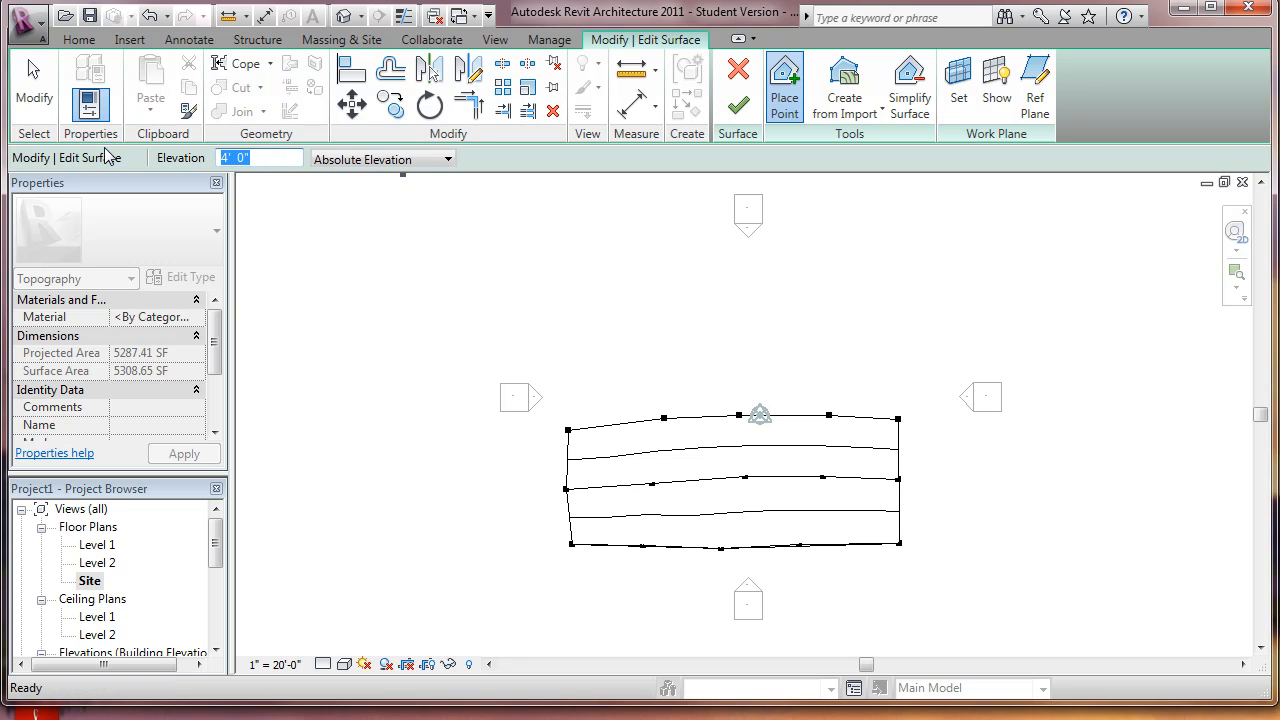
{"action": "type", "text": "6"}
{"action": "left_click", "coordinate": [569, 354]}
{"action": "left_click", "coordinate": [682, 340]}
{"action": "left_click", "coordinate": [793, 344]}
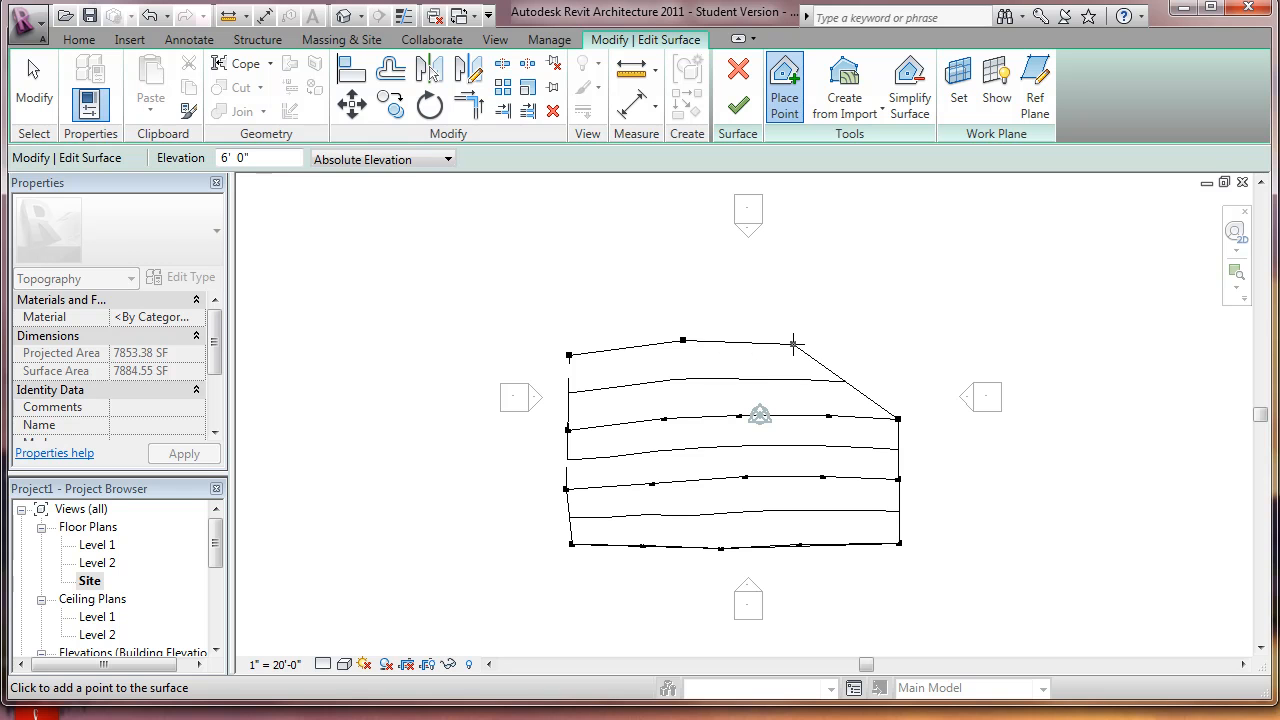
{"action": "left_click", "coordinate": [882, 350]}
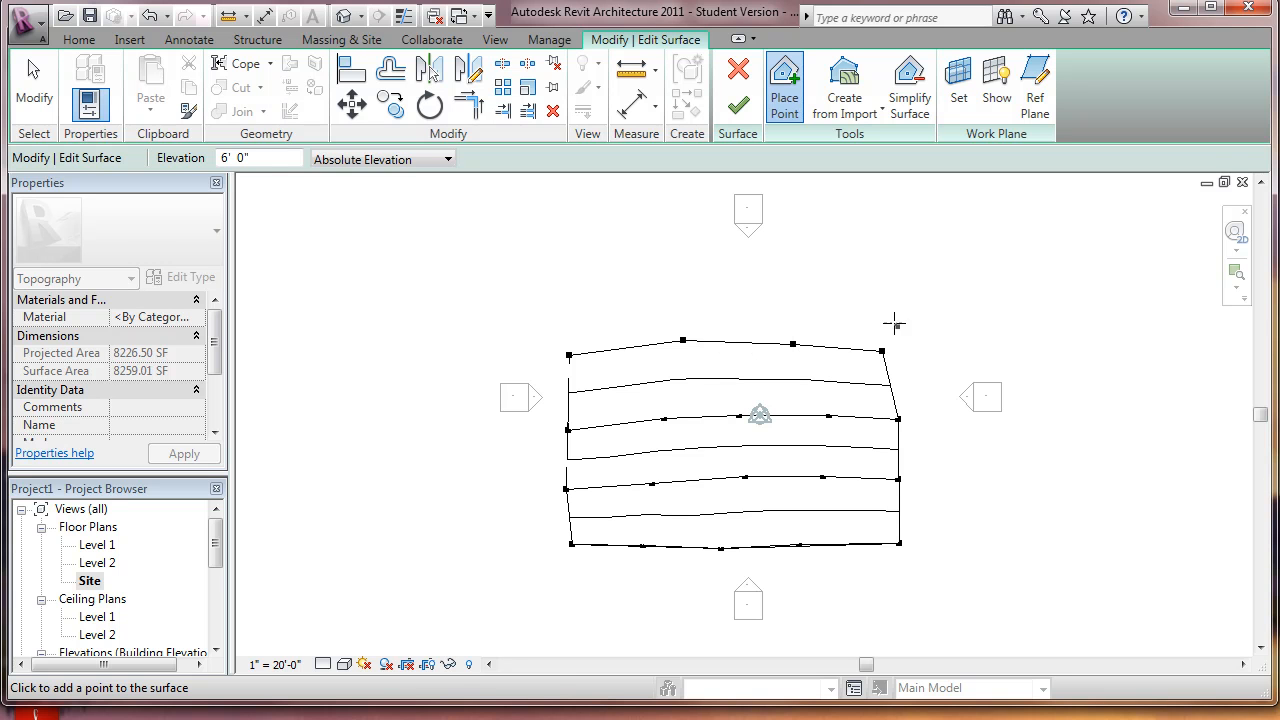
Step: Place a second row of four points at elevation 6' north of the first 6' row
{"action": "left_click", "coordinate": [251, 159]}
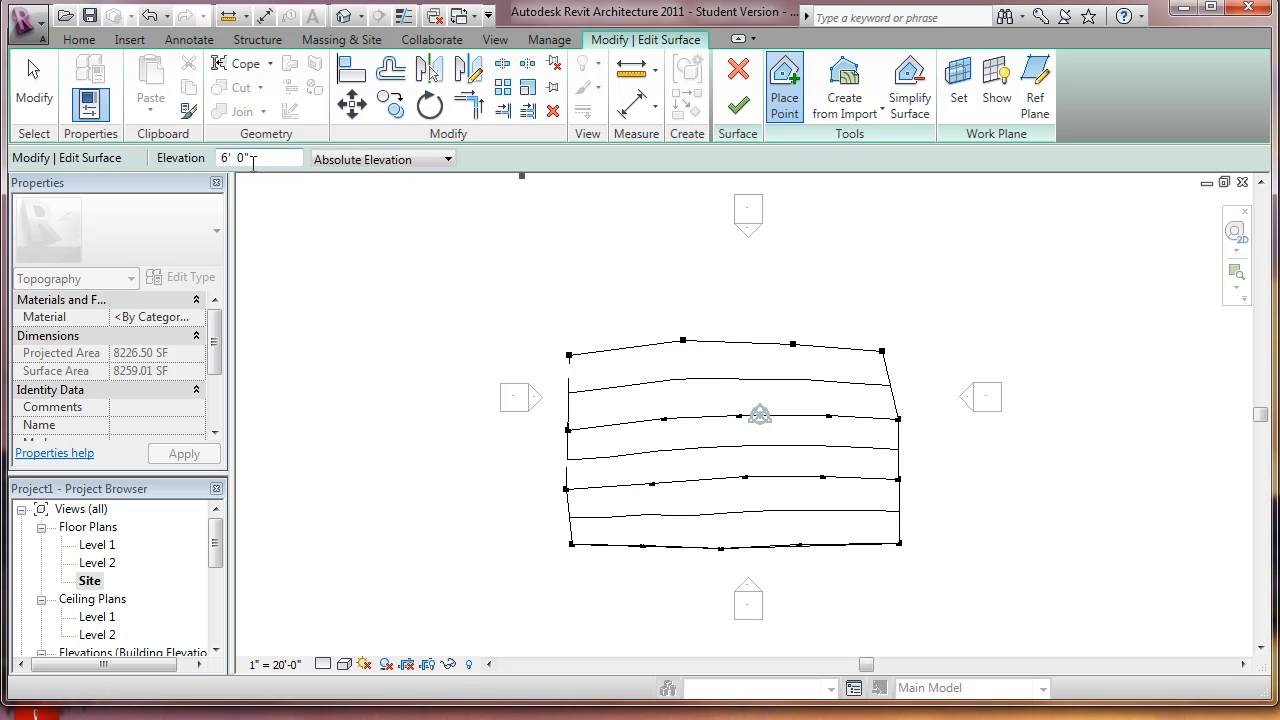
{"action": "left_click", "coordinate": [566, 305]}
{"action": "left_click", "coordinate": [670, 294]}
{"action": "left_click", "coordinate": [791, 287]}
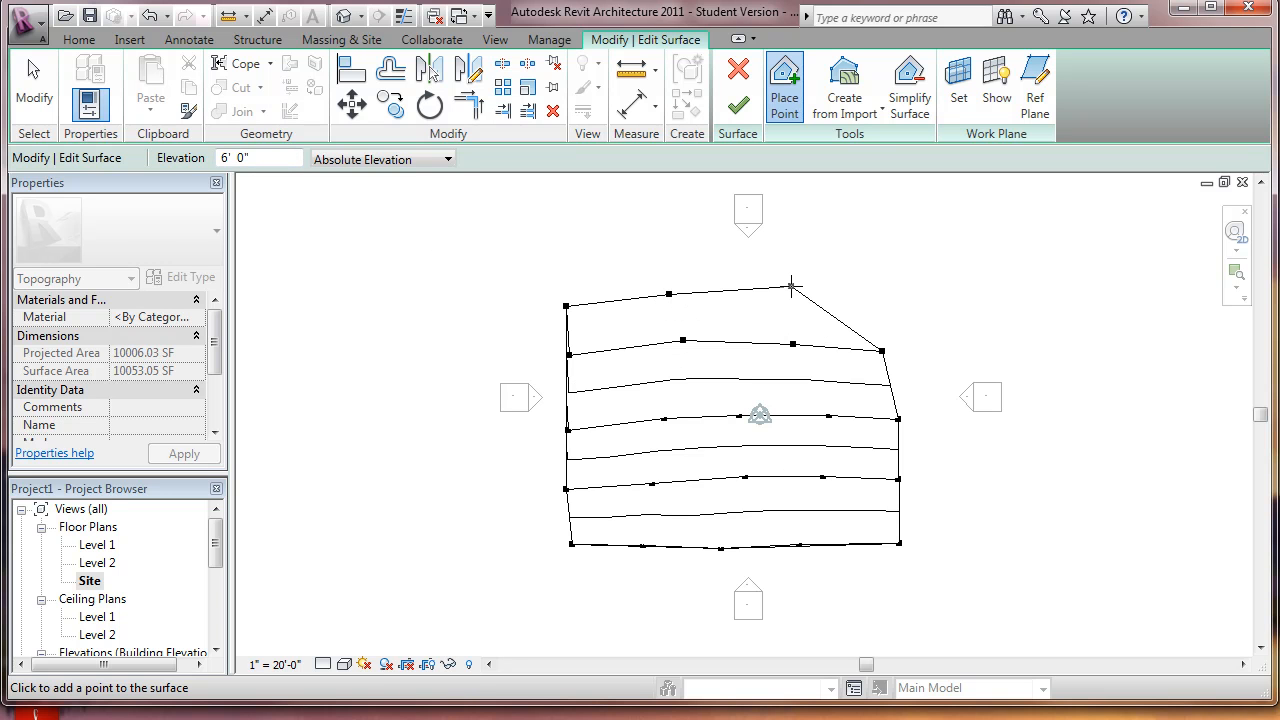
{"action": "left_click", "coordinate": [880, 285]}
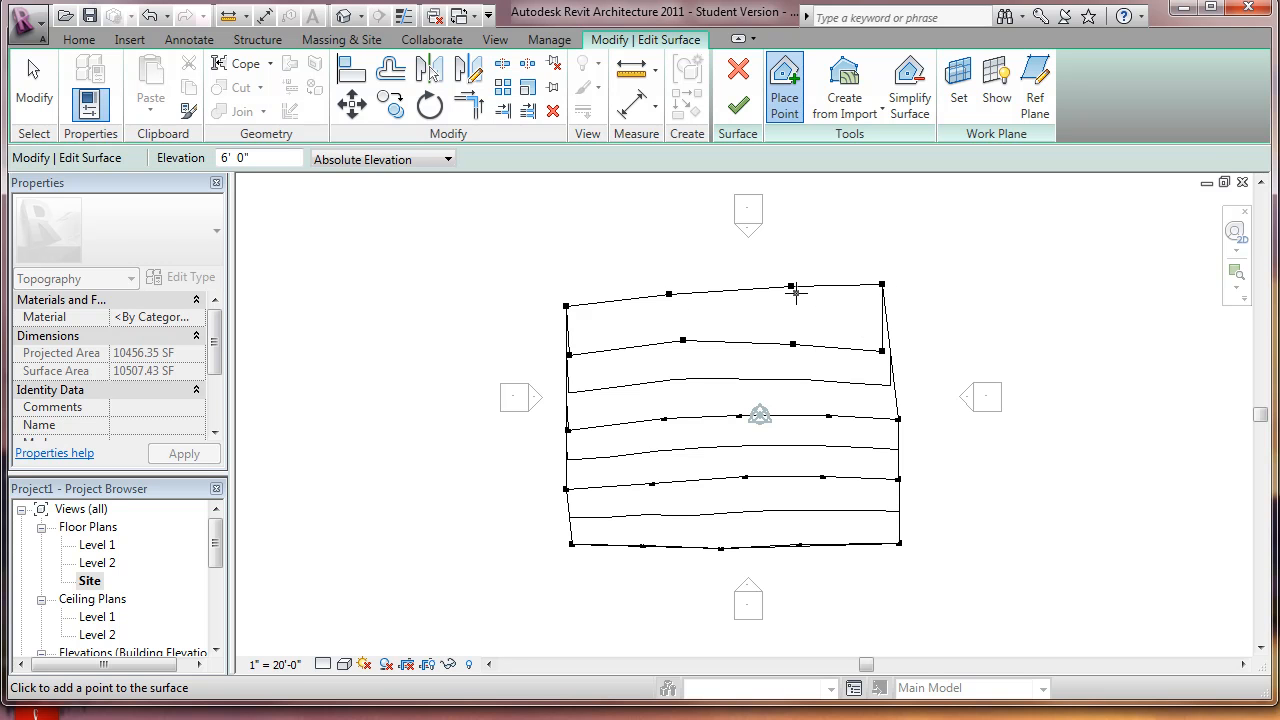
Step: Place a northernmost row of four points at elevation 4' and finish the toposurface
{"action": "left_click", "coordinate": [245, 158]}
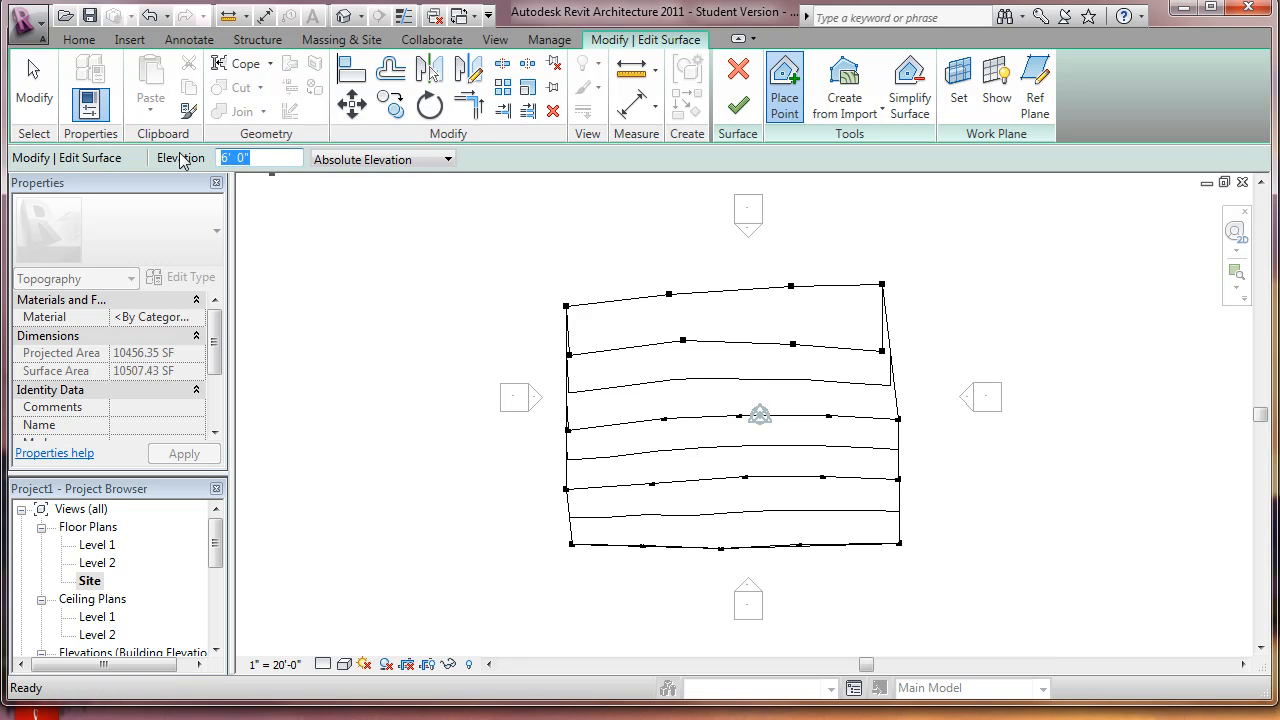
{"action": "type", "text": "4"}
{"action": "left_click", "coordinate": [566, 254]}
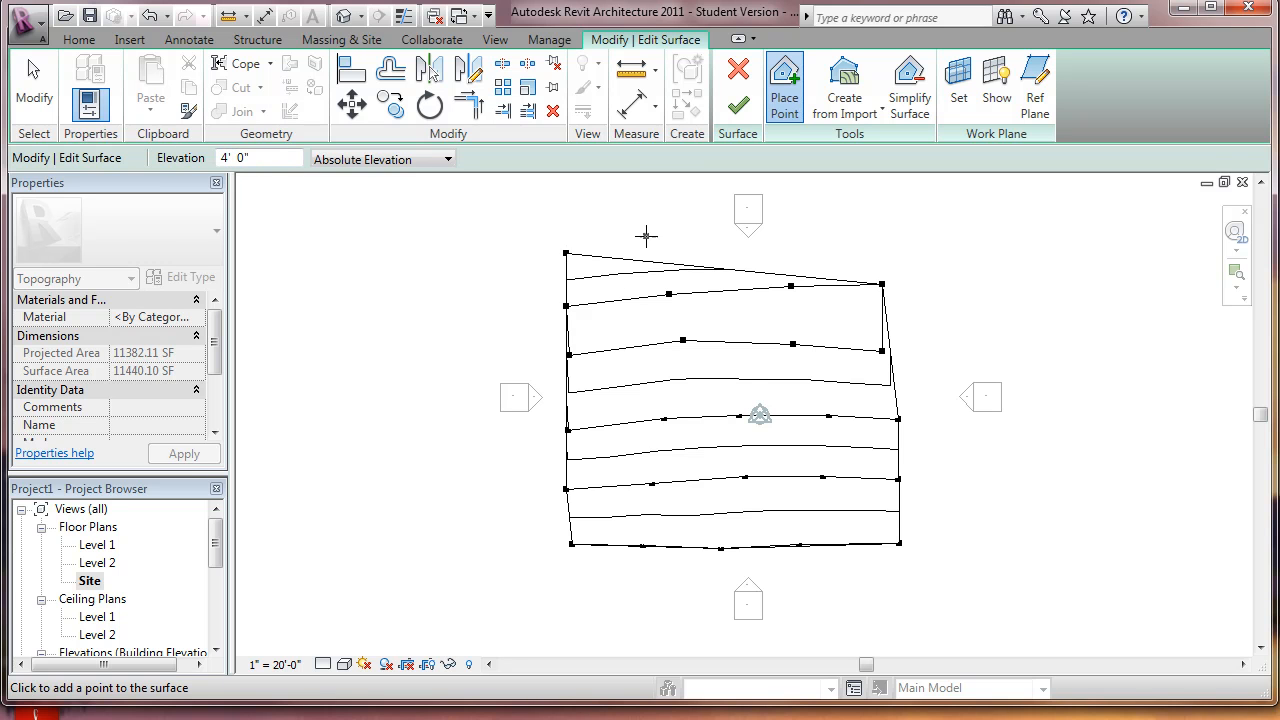
{"action": "left_click", "coordinate": [675, 235]}
{"action": "left_click", "coordinate": [783, 236]}
{"action": "left_click", "coordinate": [882, 245]}
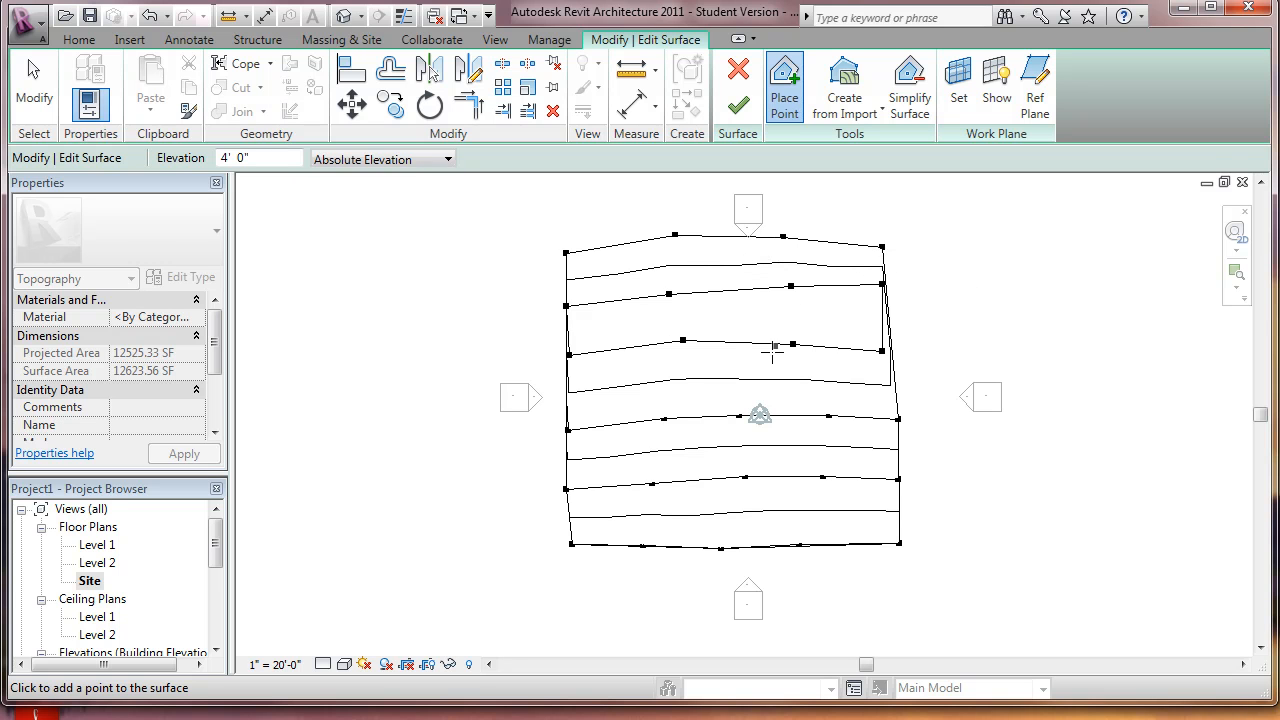
{"action": "left_click", "coordinate": [738, 105]}
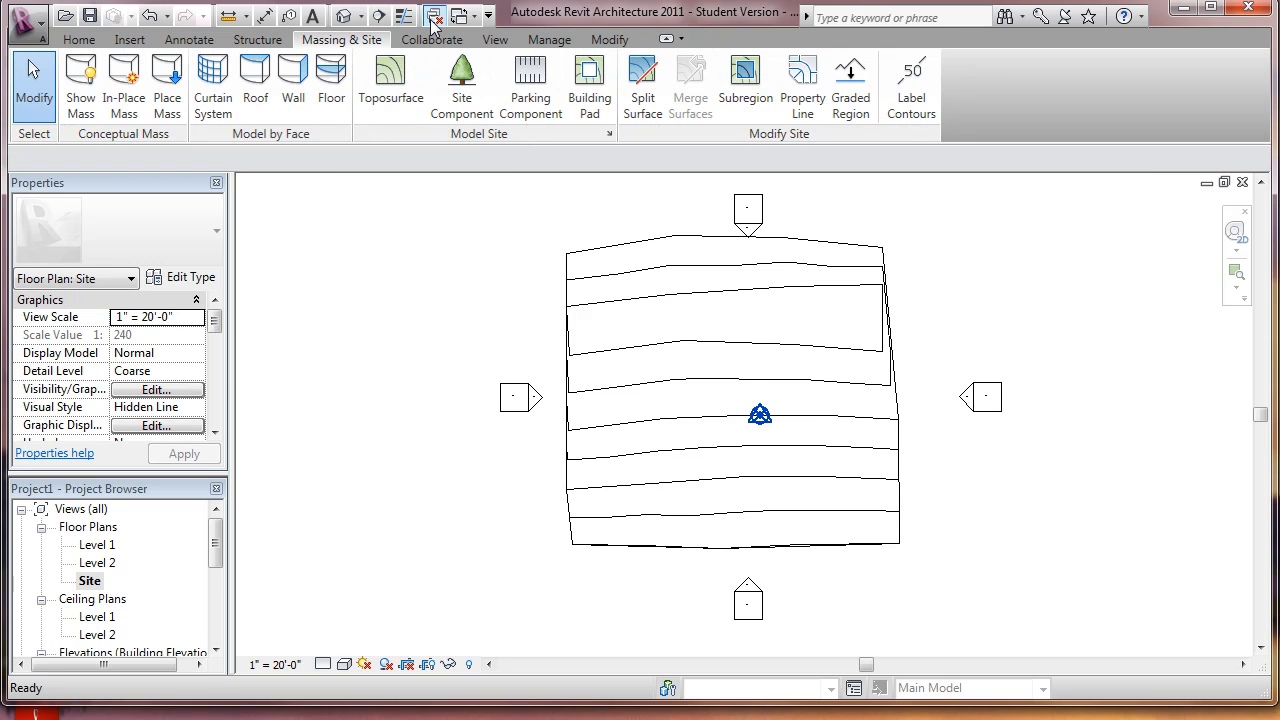
Step: Open the default 3D view of the terrain and set its visual style to Consistent Colors
{"action": "left_click", "coordinate": [343, 15]}
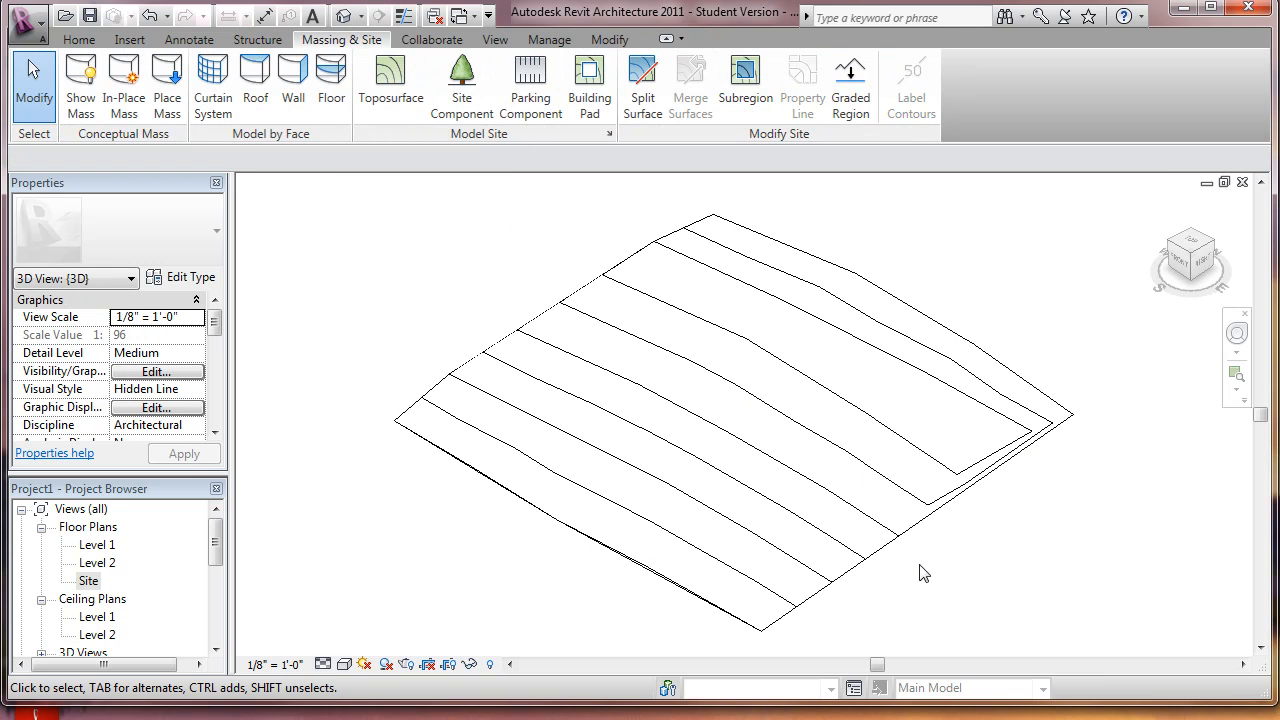
{"action": "left_click", "coordinate": [364, 665]}
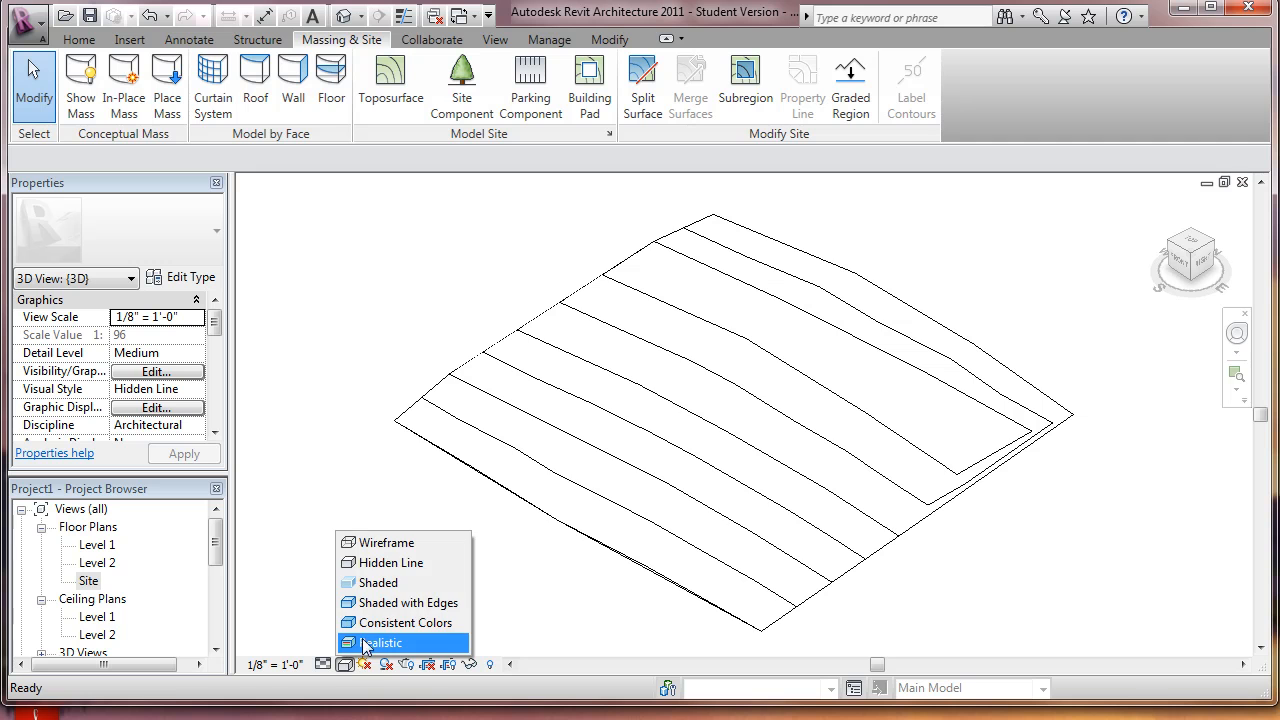
{"action": "left_click", "coordinate": [368, 624]}
{"action": "middle_click_drag", "start_coordinate": [1098, 622], "coordinate": [1090, 533], "text": "shift"}
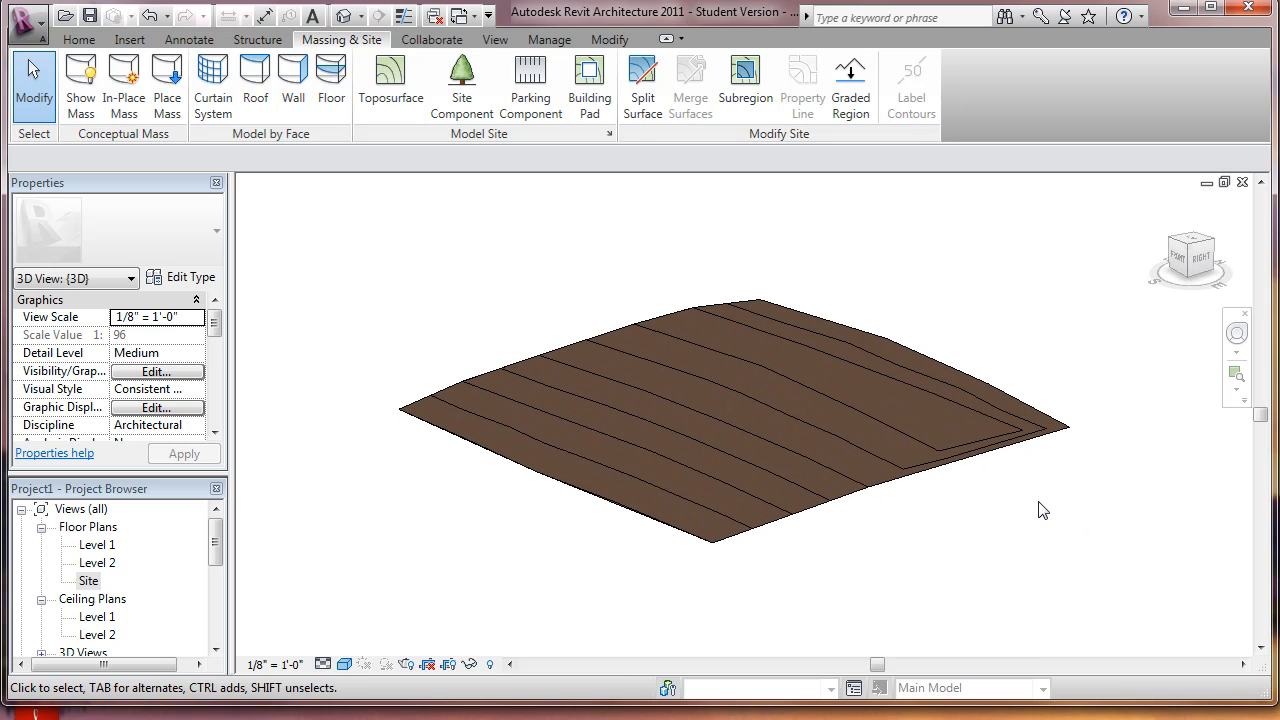
{"action": "scroll", "coordinate": [1012, 492], "scroll_direction": "down", "scroll_amount": 3}
{"action": "scroll", "coordinate": [898, 435], "scroll_direction": "up", "scroll_amount": 4}
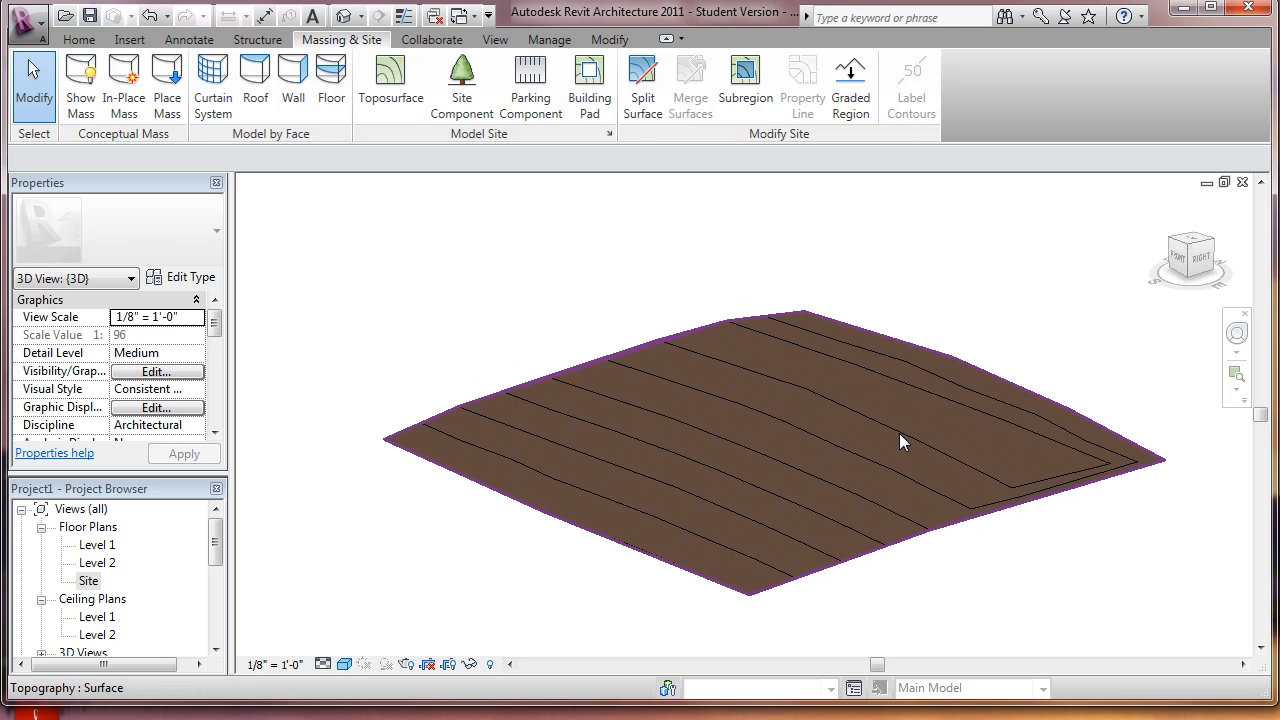
{"action": "left_click", "coordinate": [948, 526]}
{"action": "scroll", "coordinate": [991, 503], "scroll_direction": "down", "scroll_amount": 1}
{"action": "middle_click_drag", "start_coordinate": [1025, 392], "coordinate": [968, 340]}
{"action": "left_click", "coordinate": [1049, 344]}
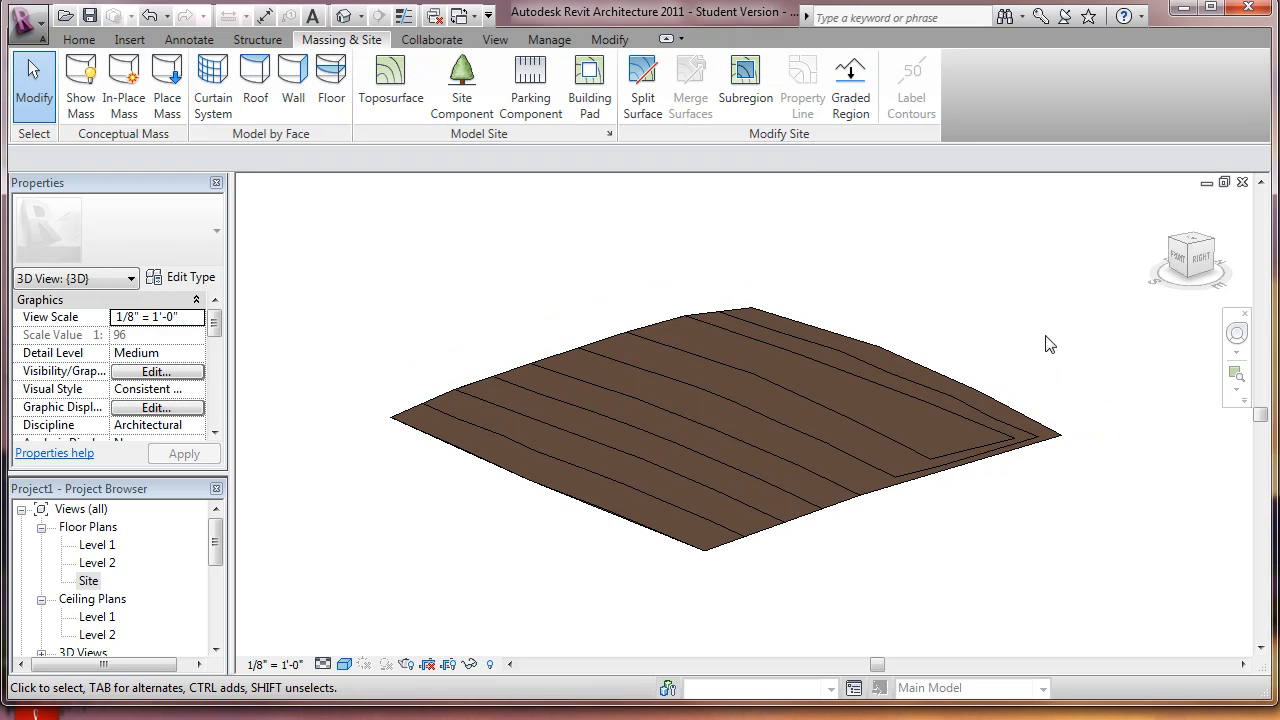
Step: Split the toposurface with a closed four-sided line loop that cuts off its northeast corner
{"action": "left_click", "coordinate": [643, 85]}
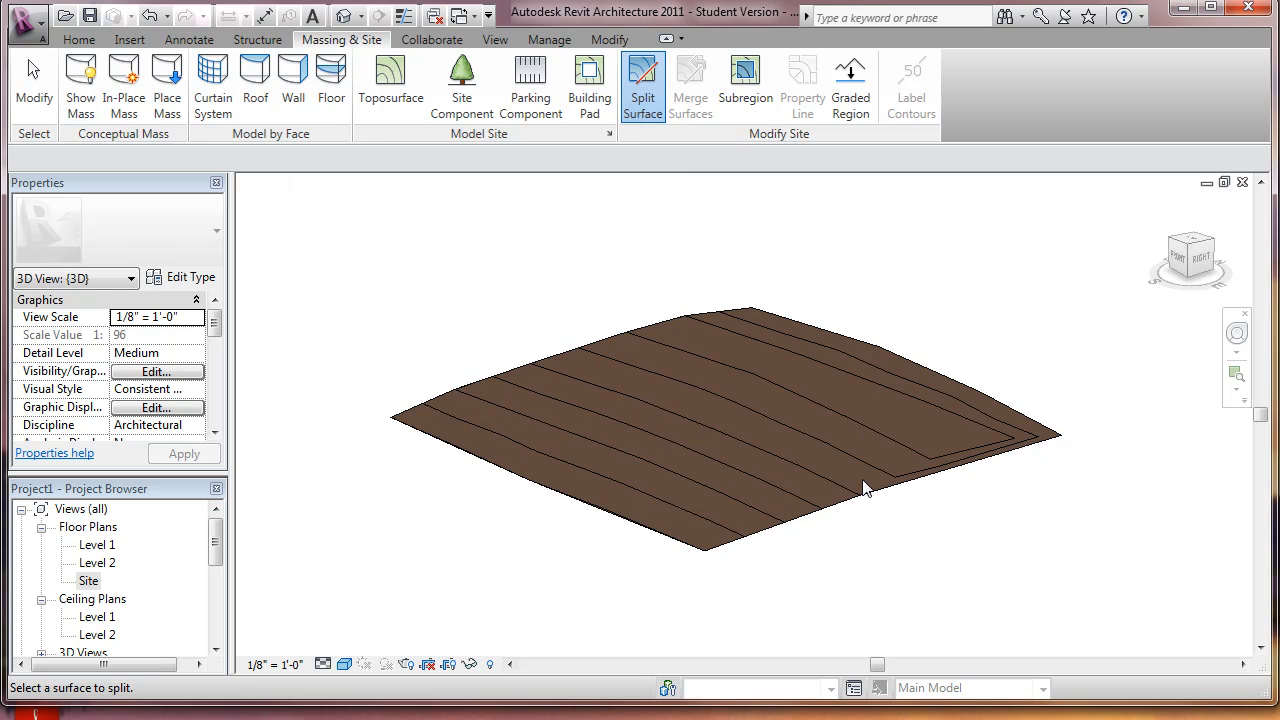
{"action": "left_click", "coordinate": [879, 505]}
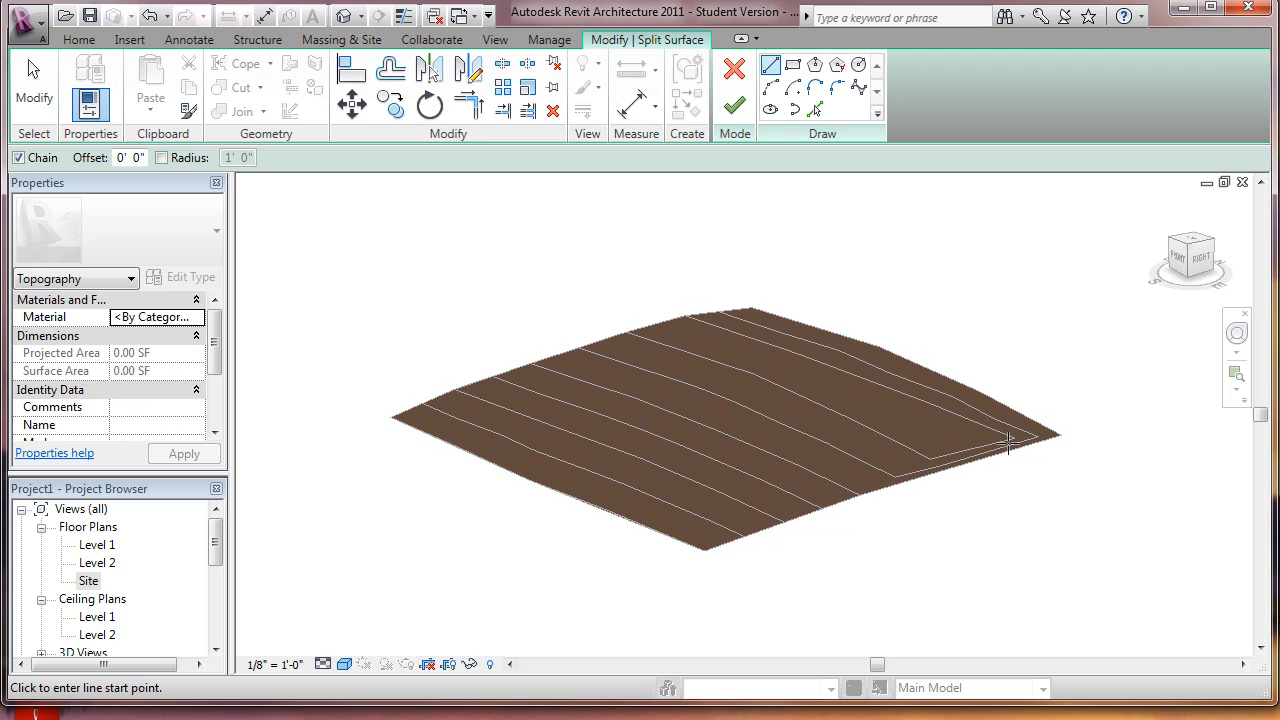
{"action": "scroll", "coordinate": [853, 349], "scroll_direction": "up", "scroll_amount": 1}
{"action": "scroll", "coordinate": [853, 349], "scroll_direction": "up", "scroll_amount": 1}
{"action": "left_click", "coordinate": [920, 266]}
{"action": "left_click", "coordinate": [923, 621]}
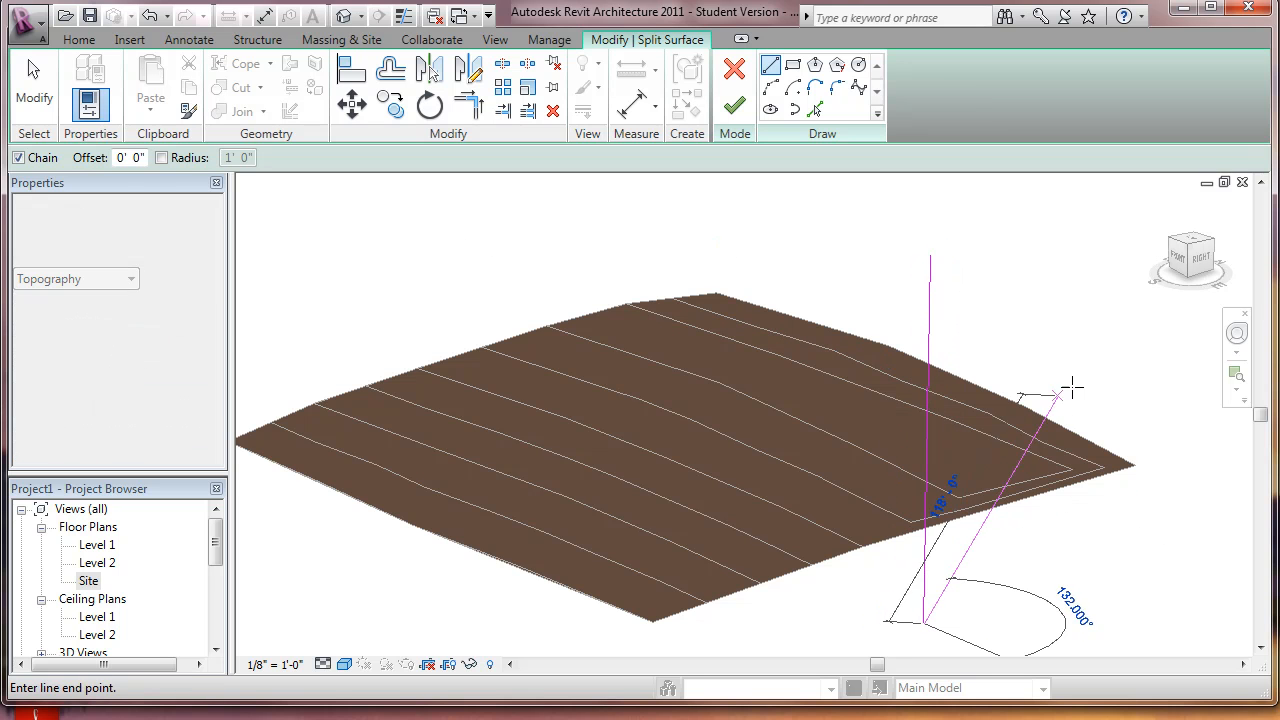
{"action": "left_click", "coordinate": [1208, 525]}
{"action": "left_click", "coordinate": [1200, 391]}
{"action": "left_click", "coordinate": [930, 256]}
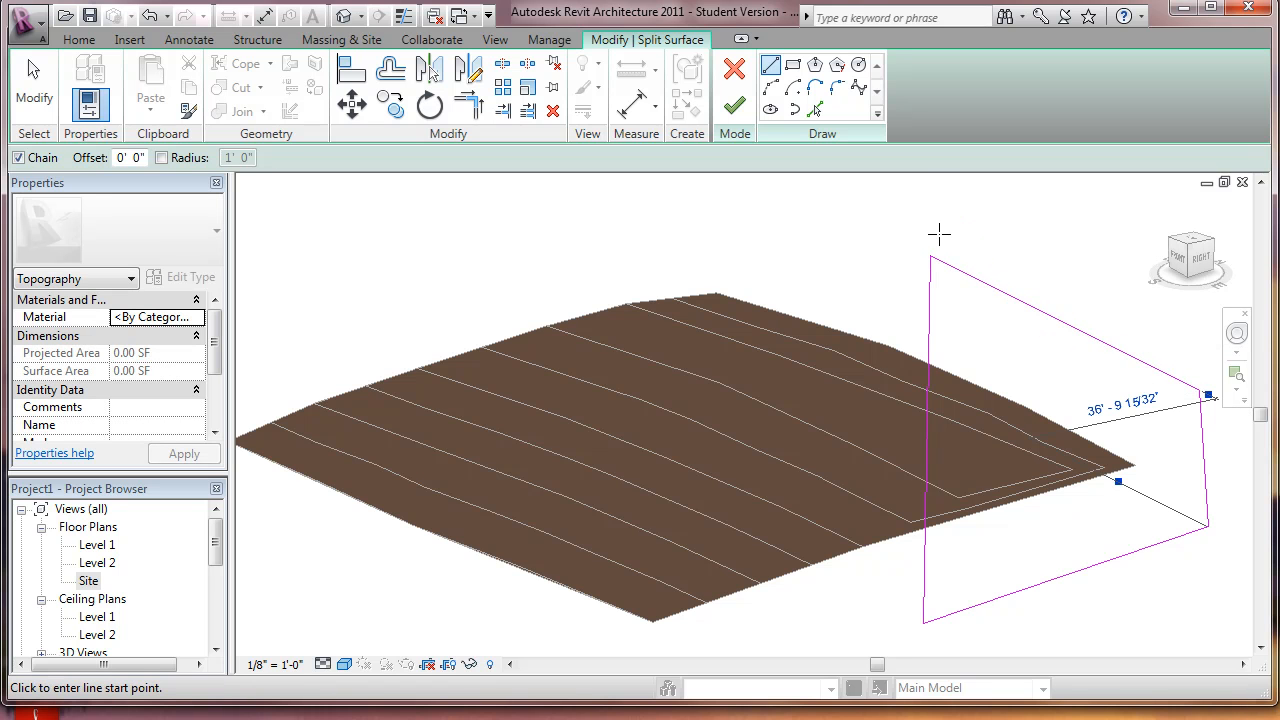
{"action": "left_click", "coordinate": [735, 105]}
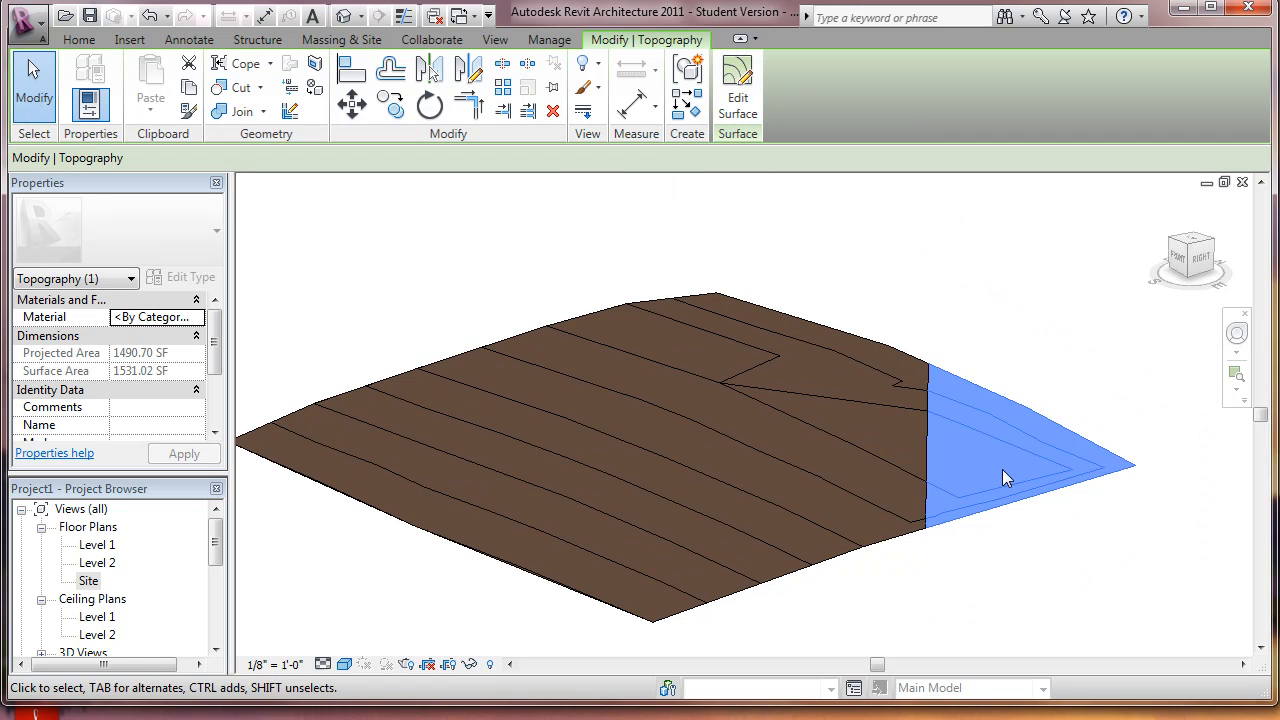
Step: Try moving the split-off corner piece away from the main surface, and undo the move
{"action": "left_click_drag", "start_coordinate": [995, 489], "coordinate": [1087, 396]}
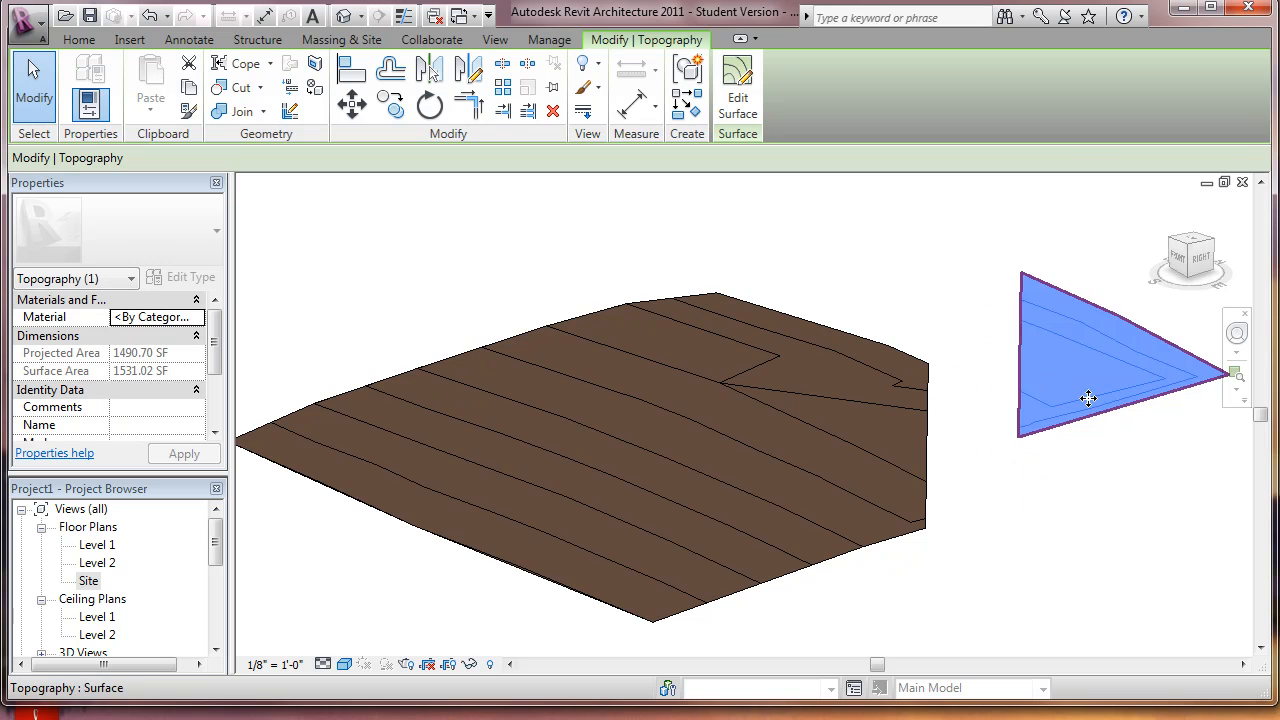
{"action": "key", "text": "ctrl+z"}
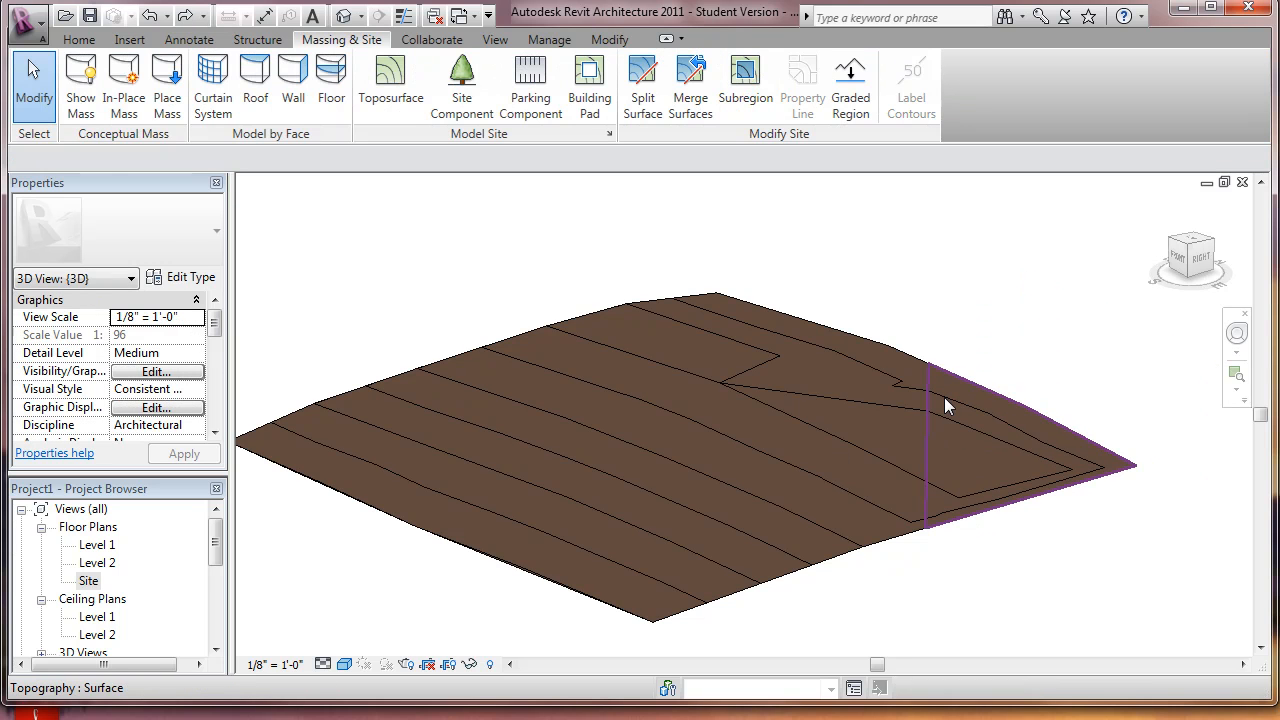
{"action": "left_click", "coordinate": [966, 517]}
{"action": "left_click", "coordinate": [746, 191]}
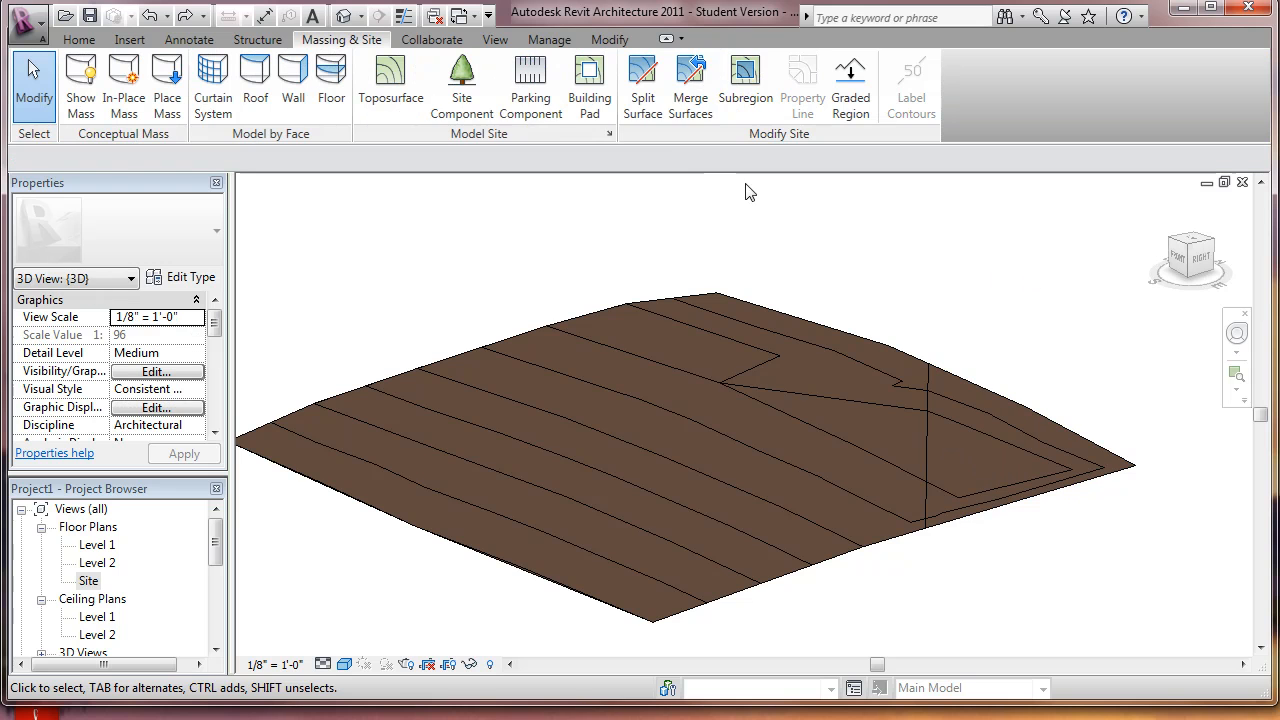
Step: Merge the main surface into the split-off corner piece, removing points on common edges
{"action": "left_click", "coordinate": [692, 90]}
{"action": "left_click", "coordinate": [971, 523]}
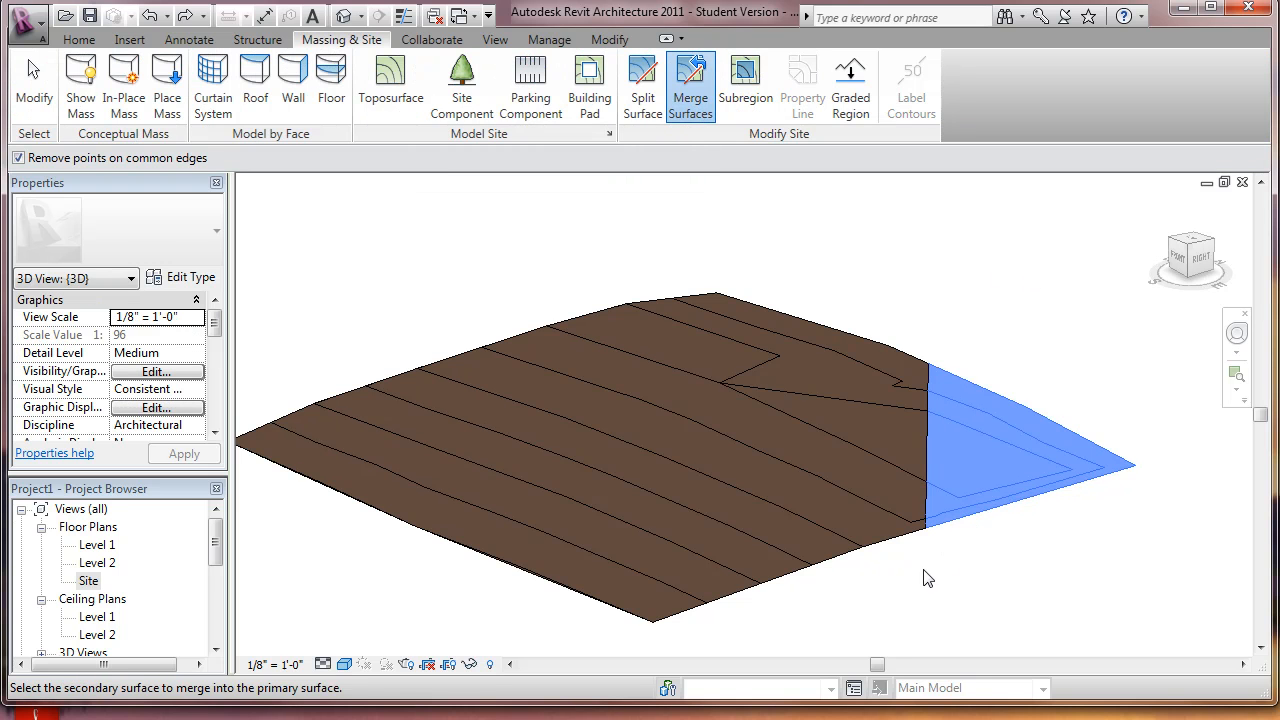
{"action": "left_click", "coordinate": [872, 549]}
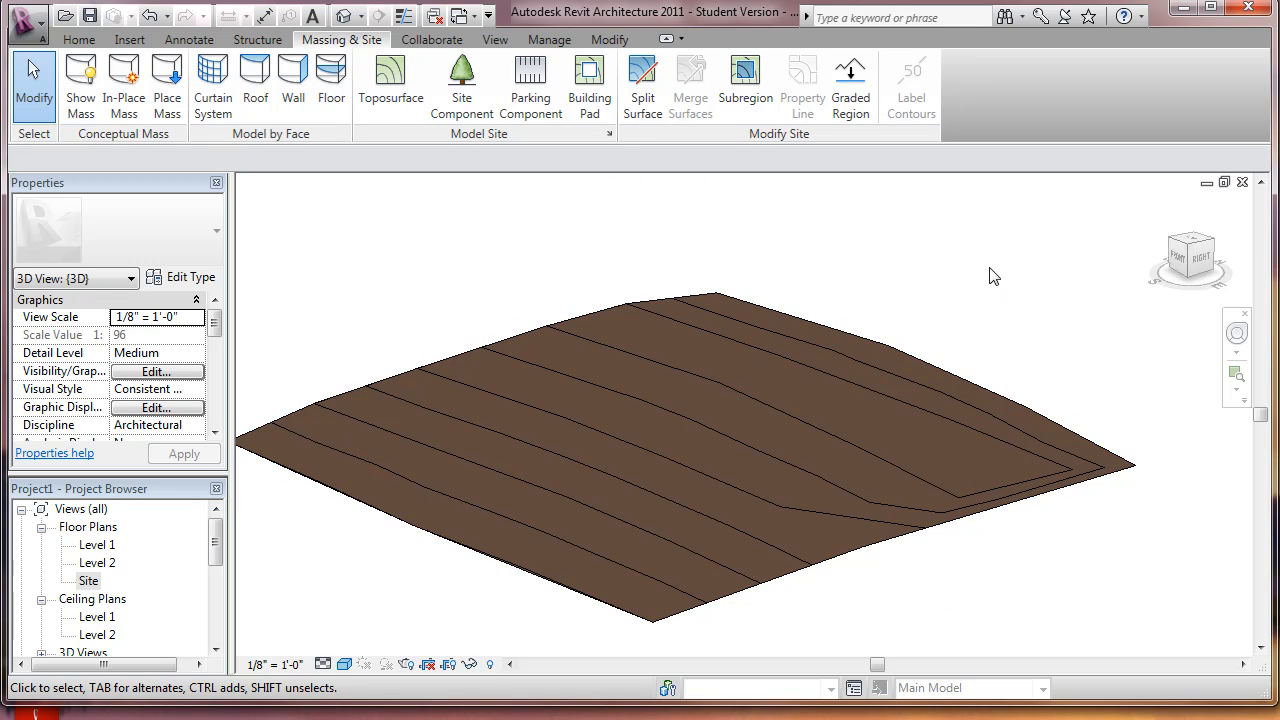
Step: Create a building pad on the terrain's upper slope from a rectangular boundary about 45' by 18'-6"
{"action": "scroll", "coordinate": [993, 277], "scroll_direction": "down", "scroll_amount": 3}
{"action": "middle_click_drag", "start_coordinate": [994, 277], "coordinate": [840, 317]}
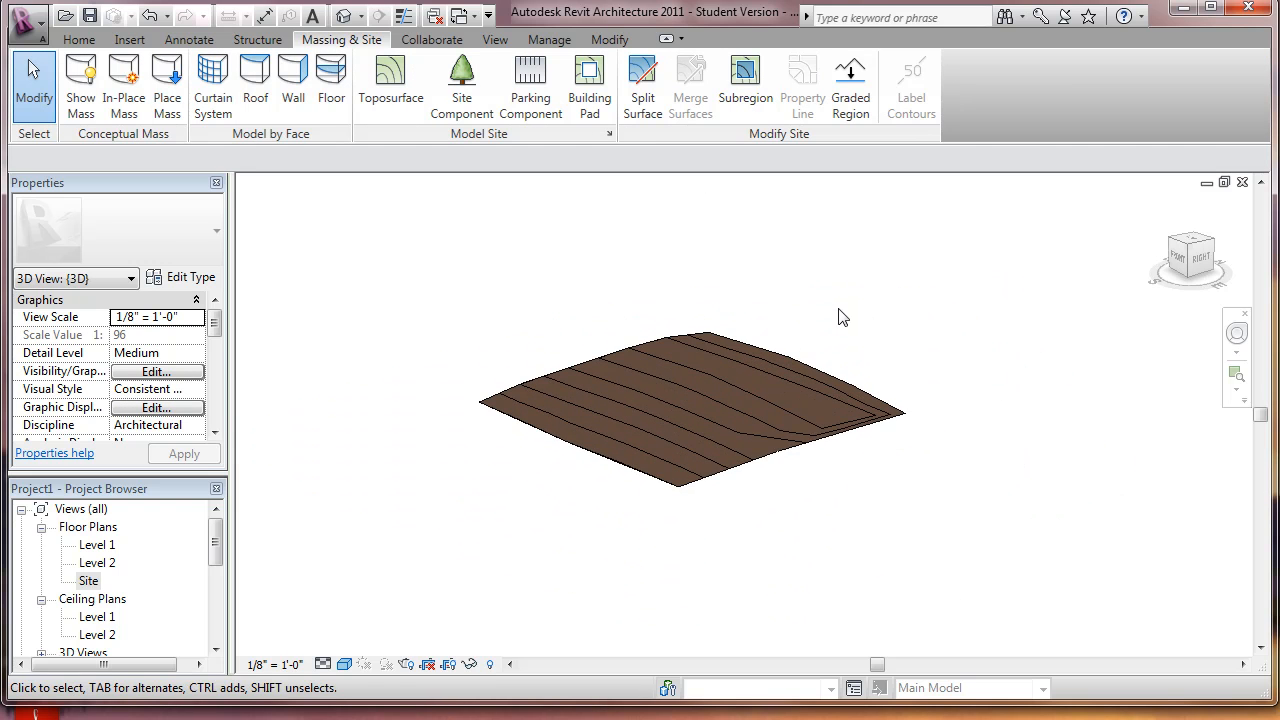
{"action": "scroll", "coordinate": [720, 320], "scroll_direction": "up", "scroll_amount": 2}
{"action": "middle_click_drag", "start_coordinate": [753, 291], "coordinate": [823, 266]}
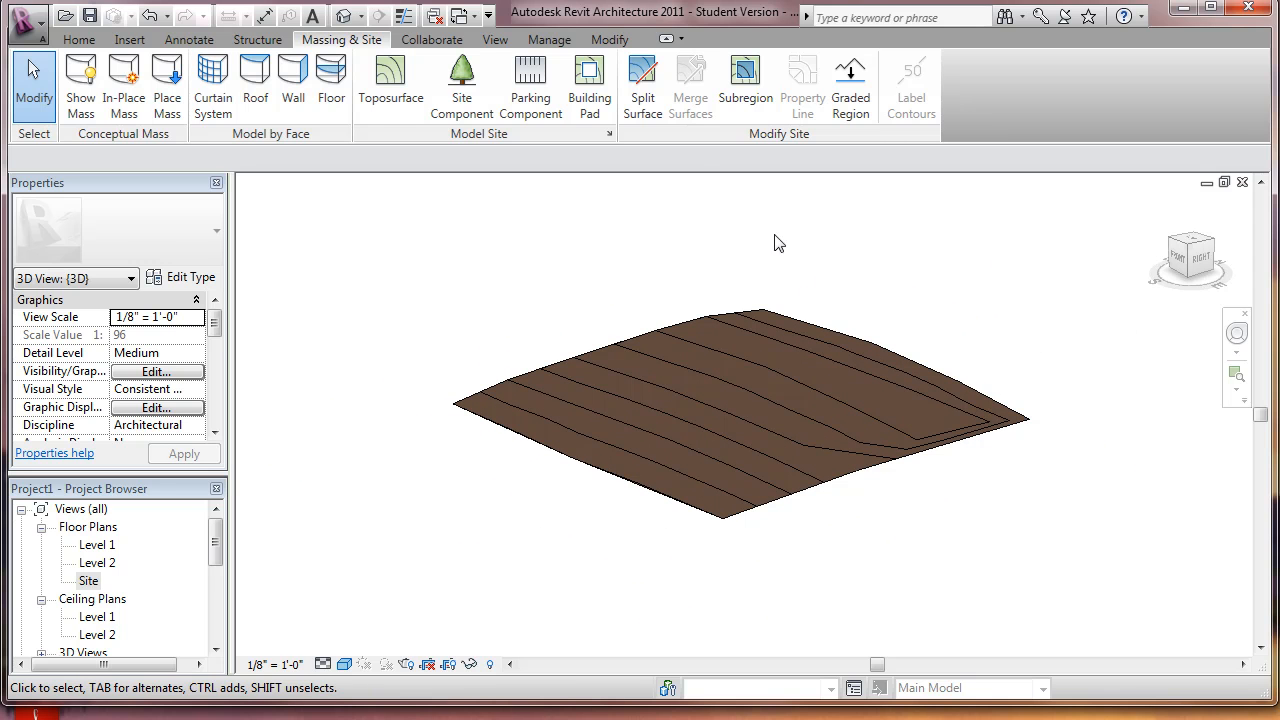
{"action": "left_click", "coordinate": [580, 88]}
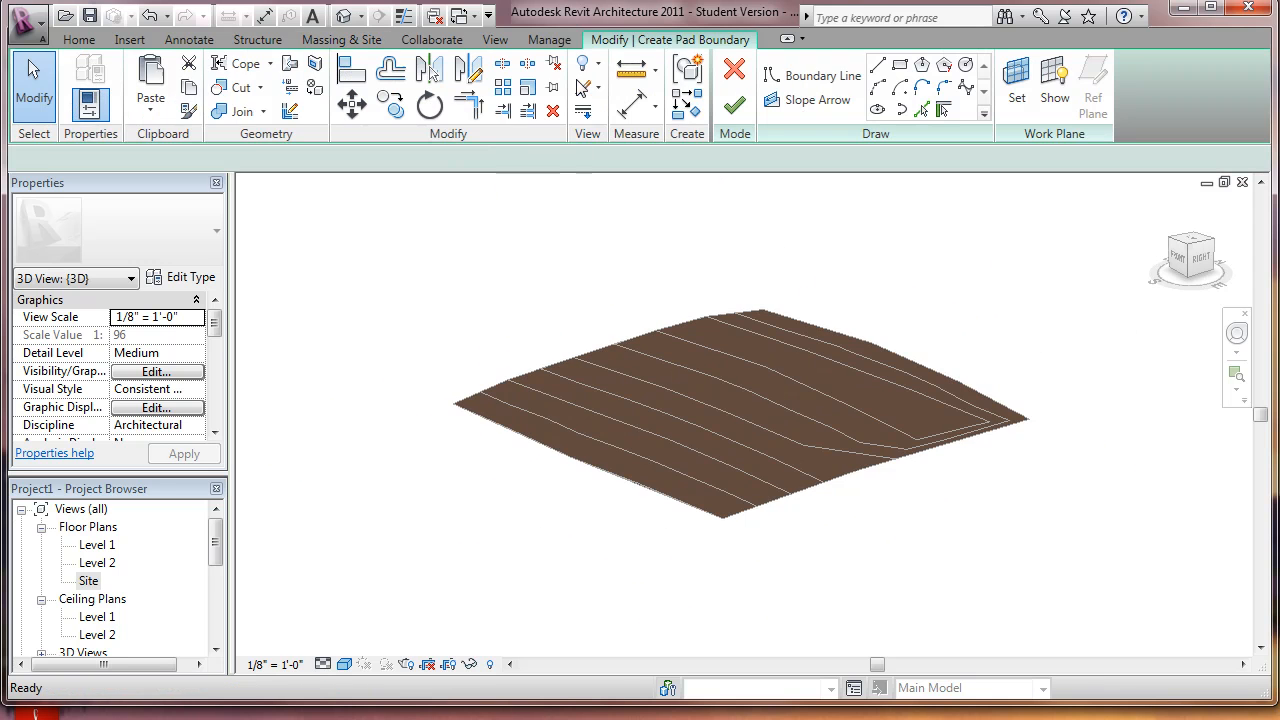
{"action": "left_click", "coordinate": [899, 64]}
{"action": "scroll", "coordinate": [734, 371], "scroll_direction": "up", "scroll_amount": 3}
{"action": "left_click", "coordinate": [688, 348]}
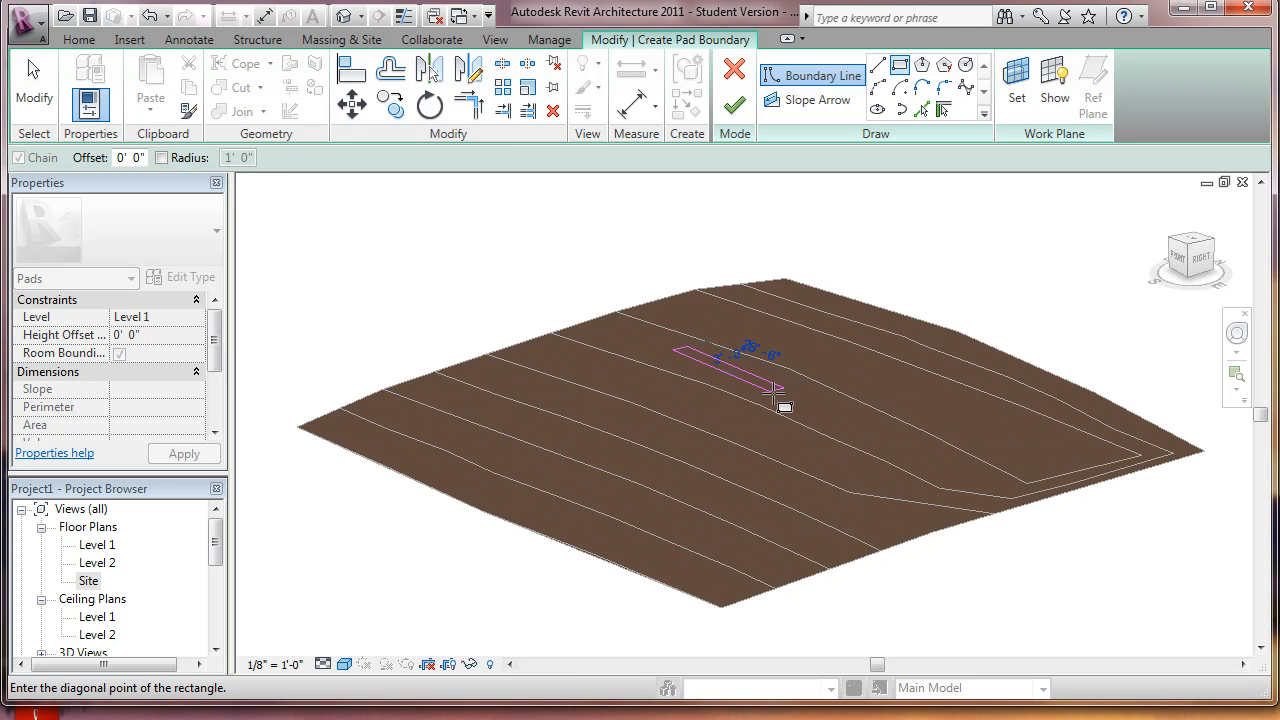
{"action": "left_click", "coordinate": [762, 440]}
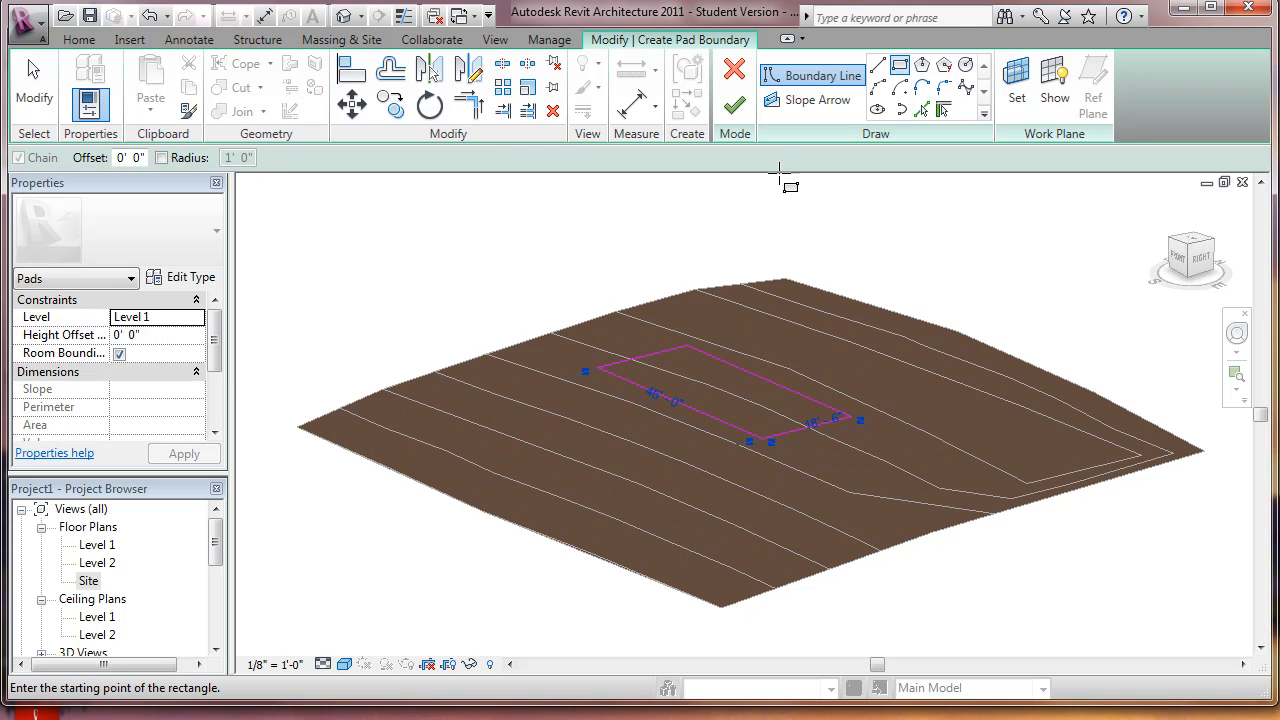
{"action": "left_click", "coordinate": [734, 104]}
{"action": "scroll", "coordinate": [757, 467], "scroll_direction": "up", "scroll_amount": 3}
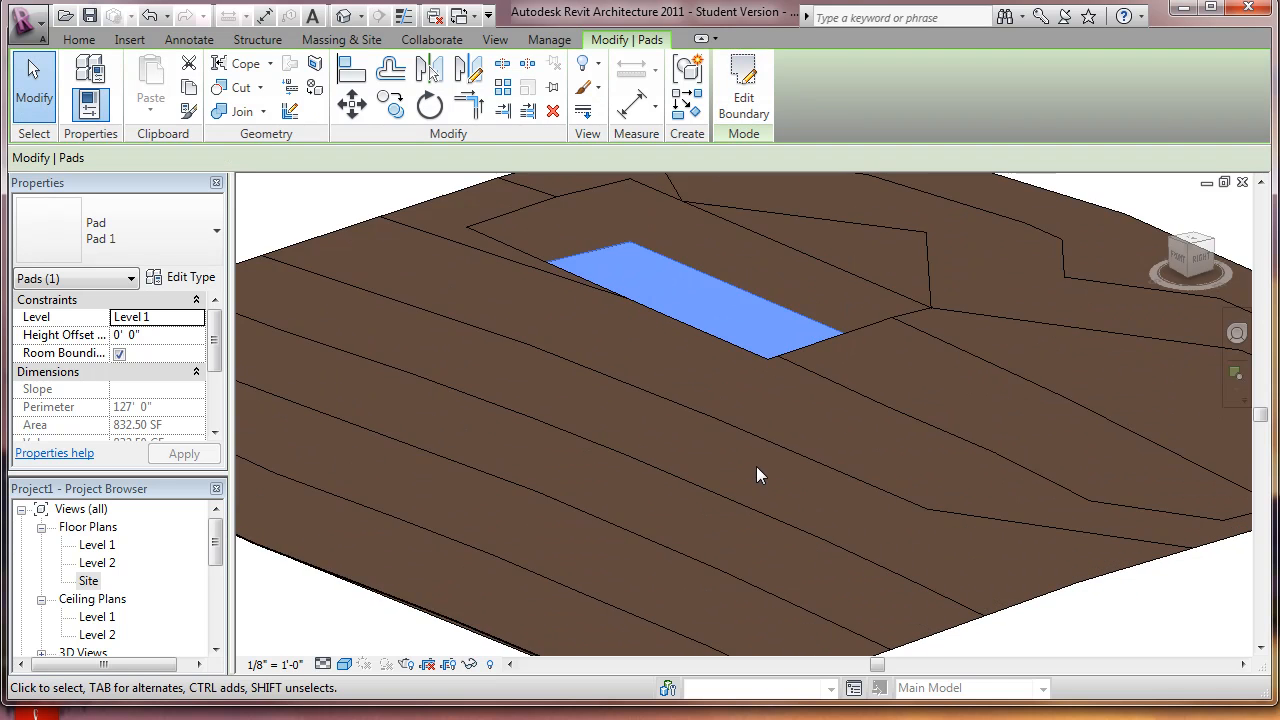
{"action": "scroll", "coordinate": [757, 457], "scroll_direction": "down", "scroll_amount": 2}
{"action": "middle_click_drag", "start_coordinate": [757, 457], "coordinate": [757, 511], "text": "shift"}
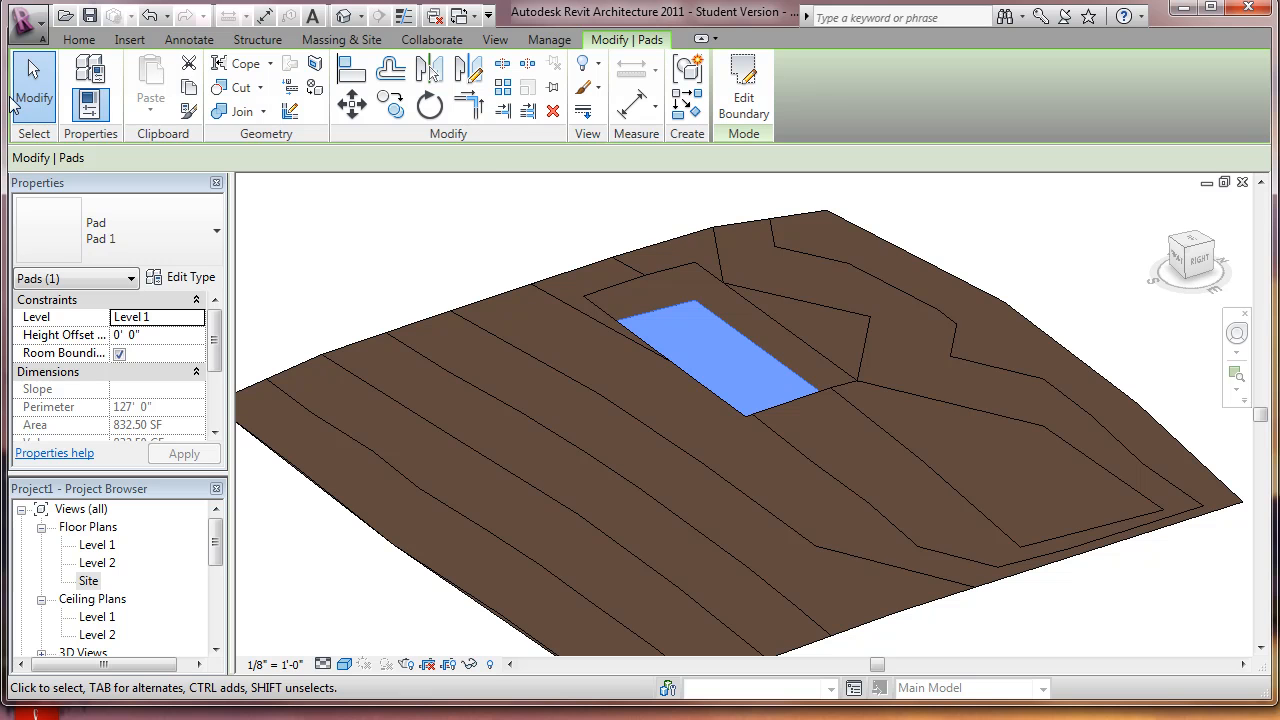
{"action": "key", "text": "Escape"}
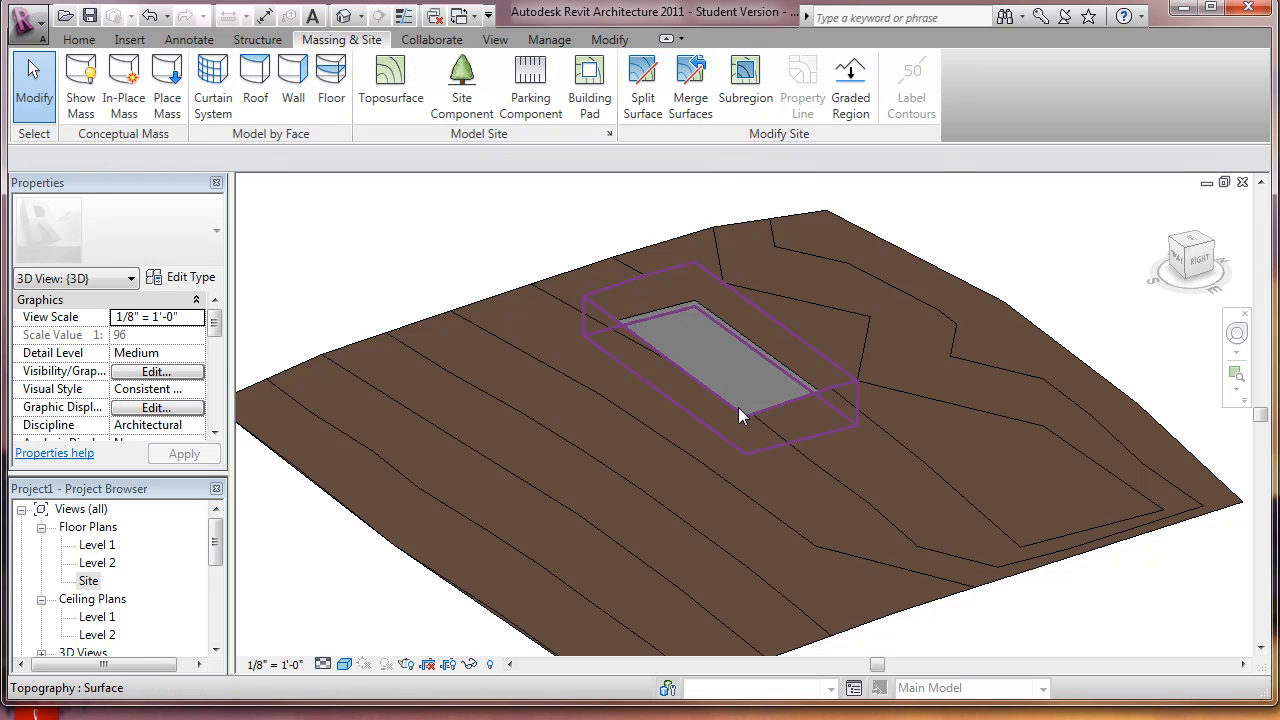
Step: Set the building pad's height offset from Level 1 to 5'
{"action": "left_click", "coordinate": [738, 407]}
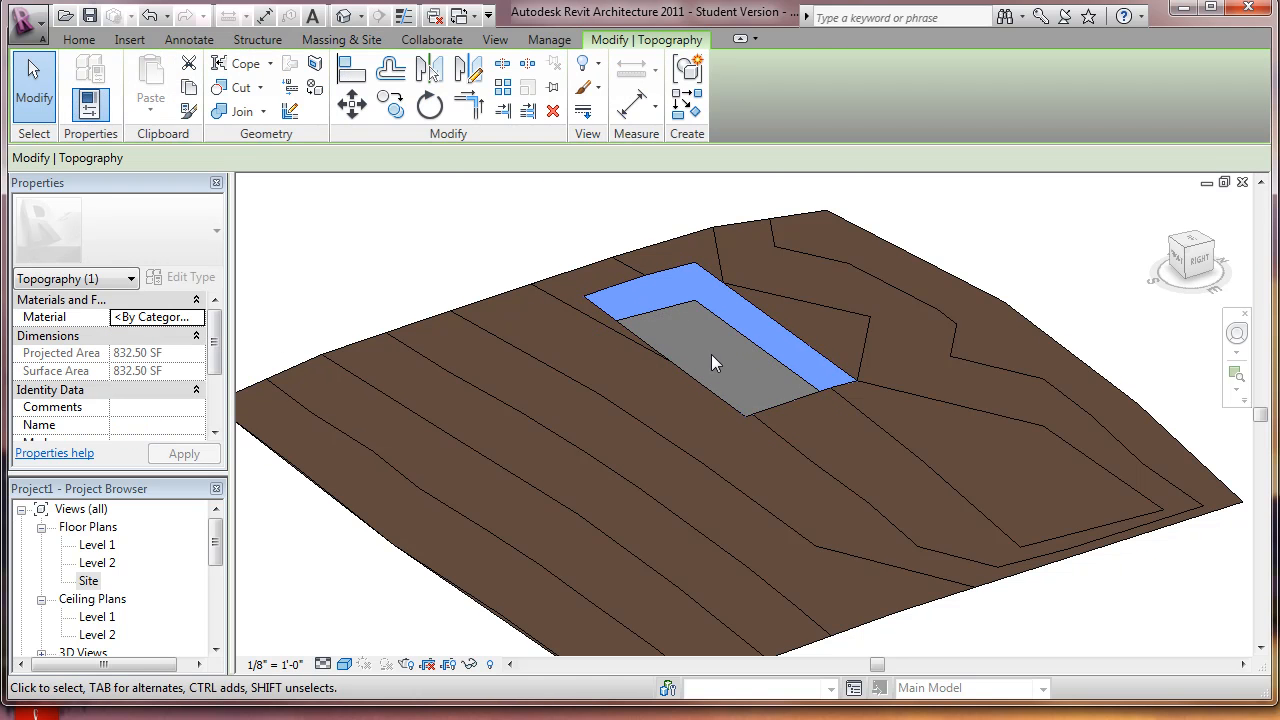
{"action": "key", "text": "Escape"}
{"action": "left_click", "coordinate": [725, 329]}
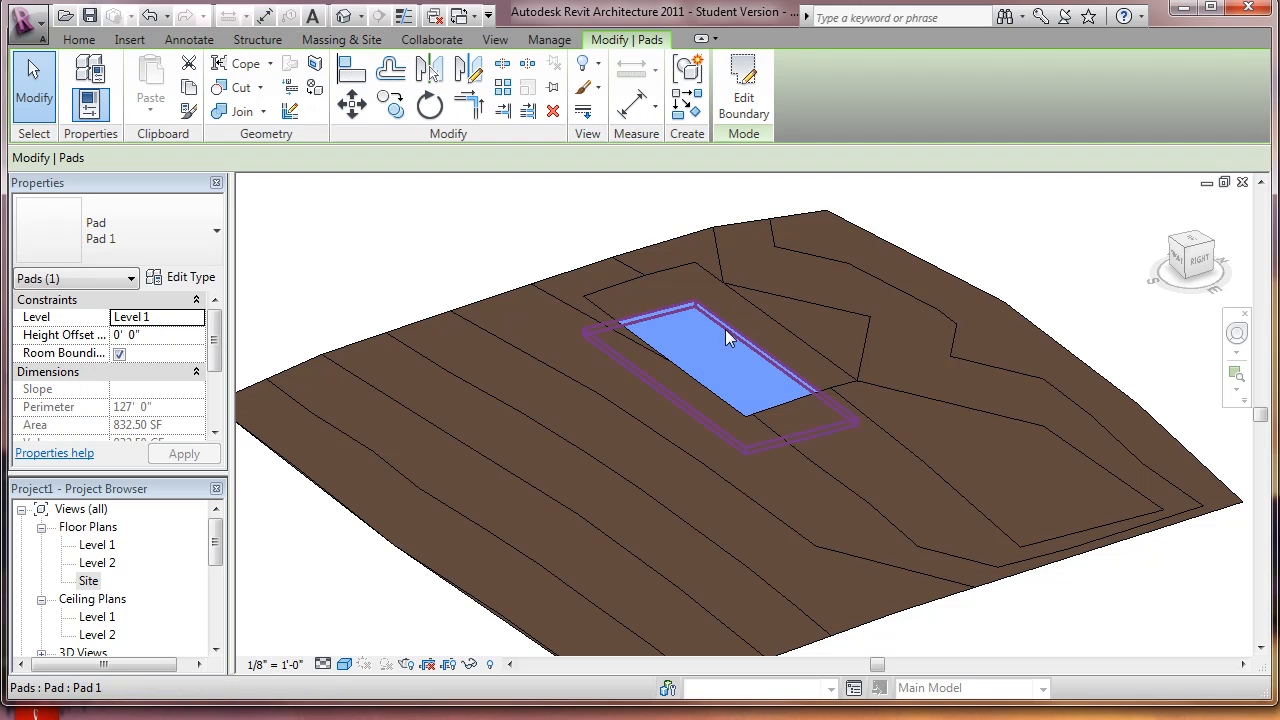
{"action": "left_click", "coordinate": [155, 335]}
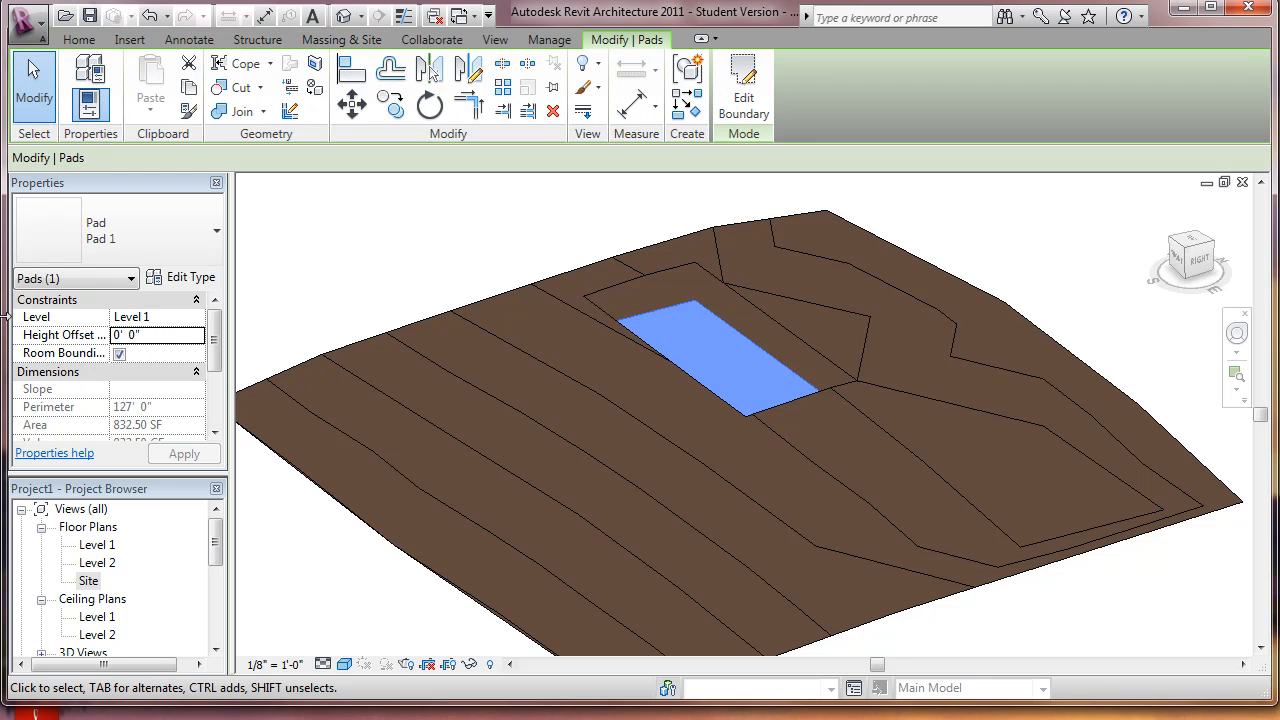
{"action": "left_click", "coordinate": [152, 335]}
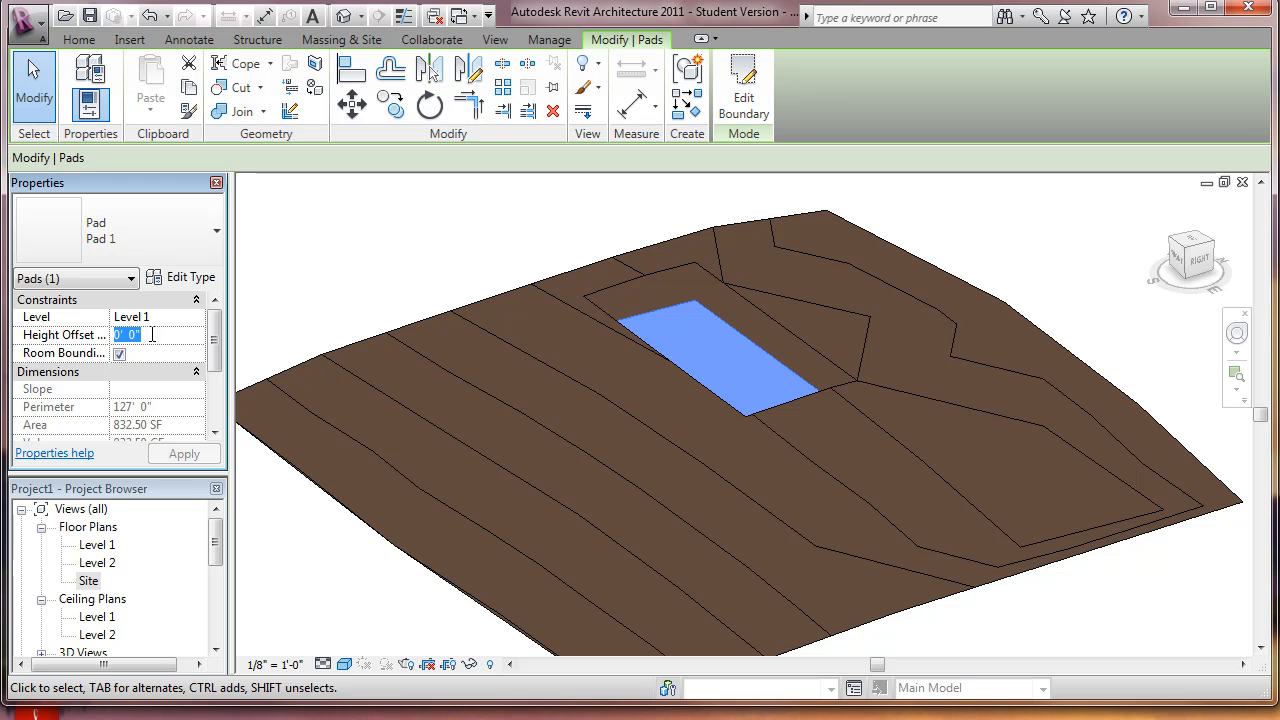
{"action": "type", "text": "5"}
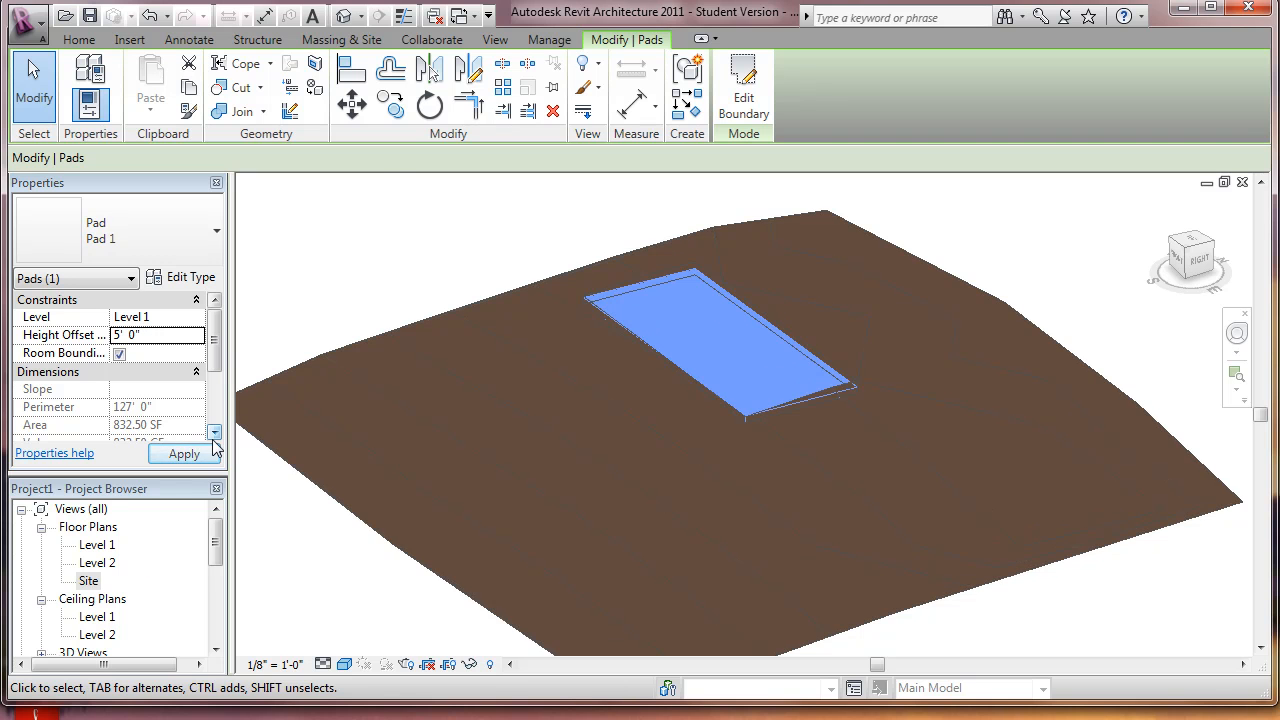
{"action": "left_click", "coordinate": [463, 240]}
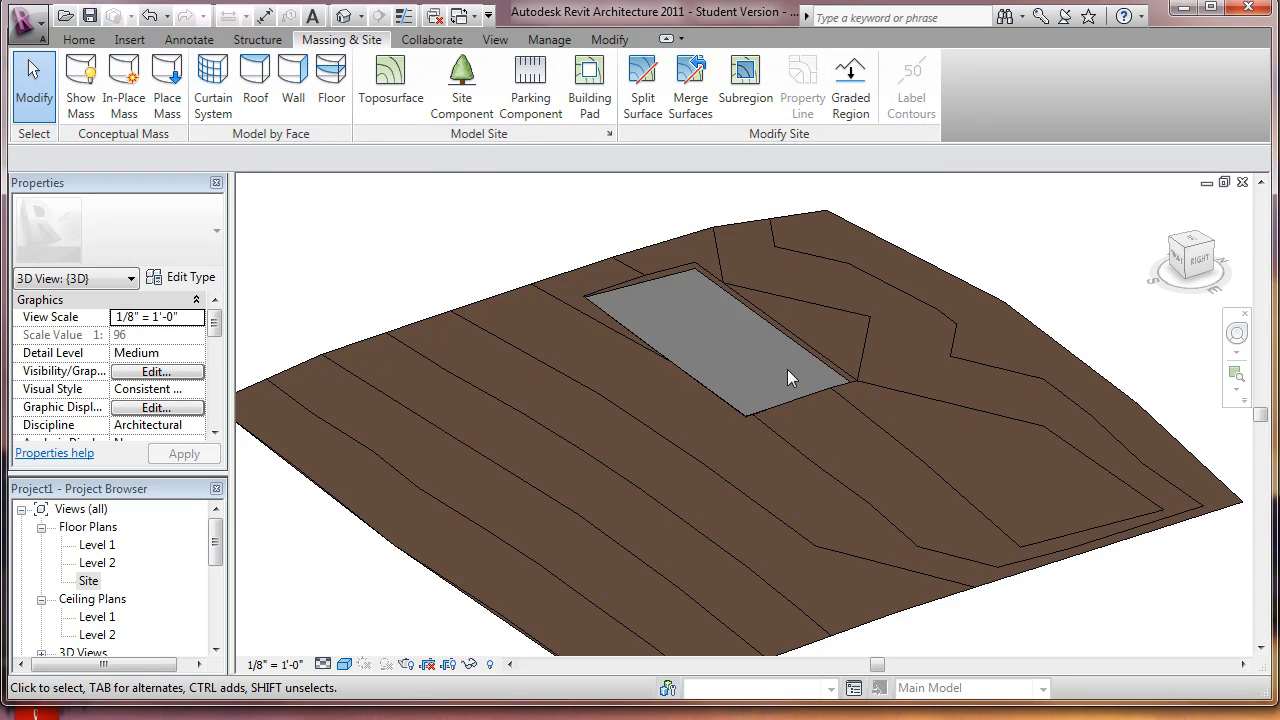
Step: Examine the building pad's type properties and the layers of its structure assembly
{"action": "scroll", "coordinate": [787, 369], "scroll_direction": "up", "scroll_amount": 2}
{"action": "left_click", "coordinate": [844, 366]}
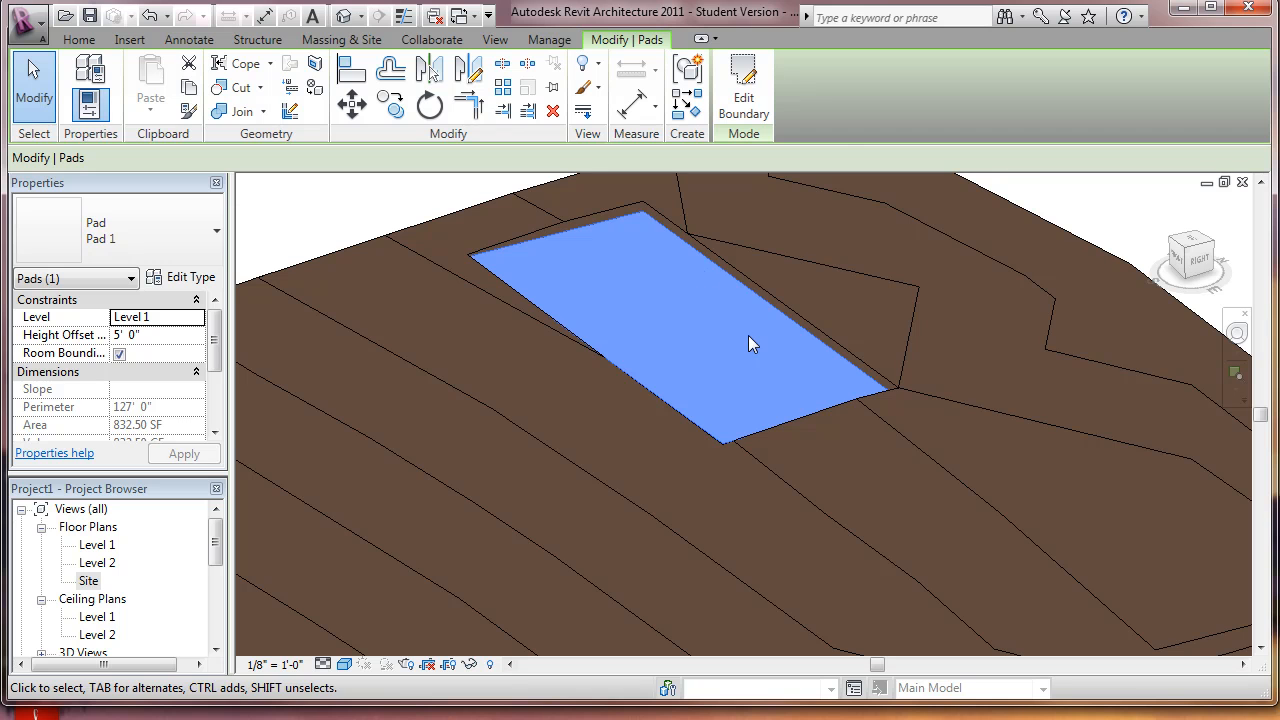
{"action": "left_click", "coordinate": [207, 280]}
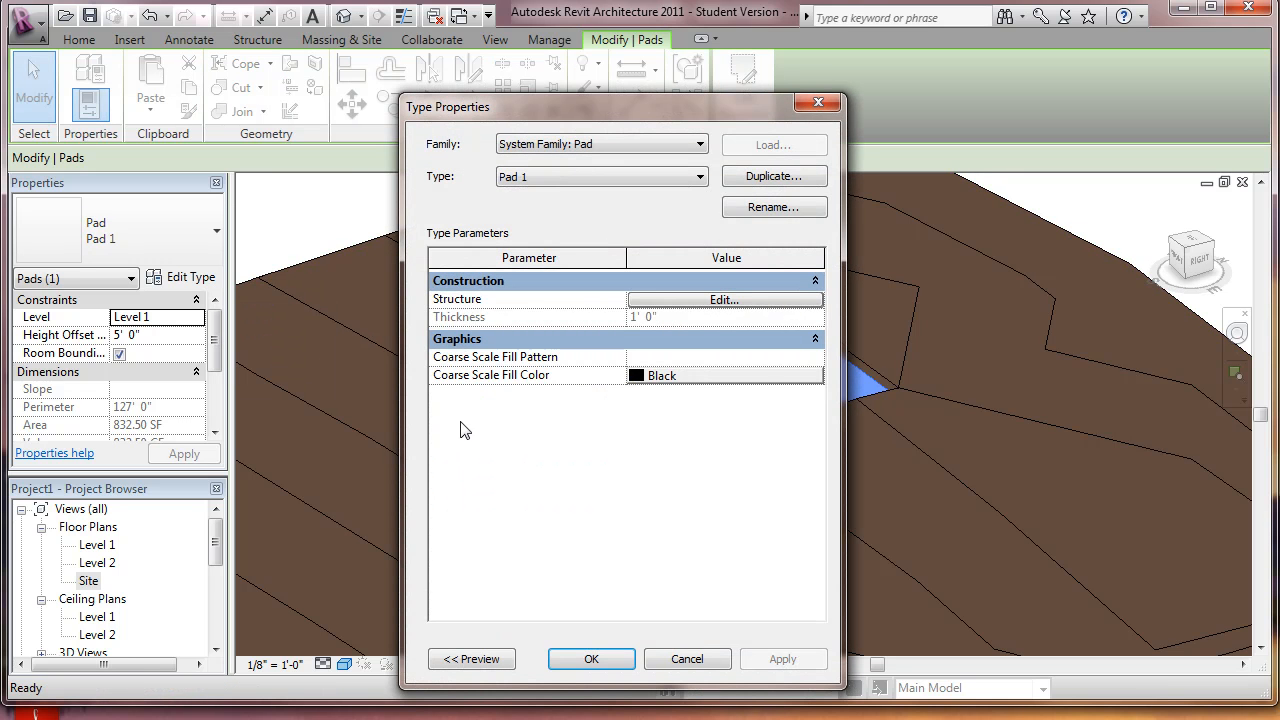
{"action": "left_click", "coordinate": [722, 300]}
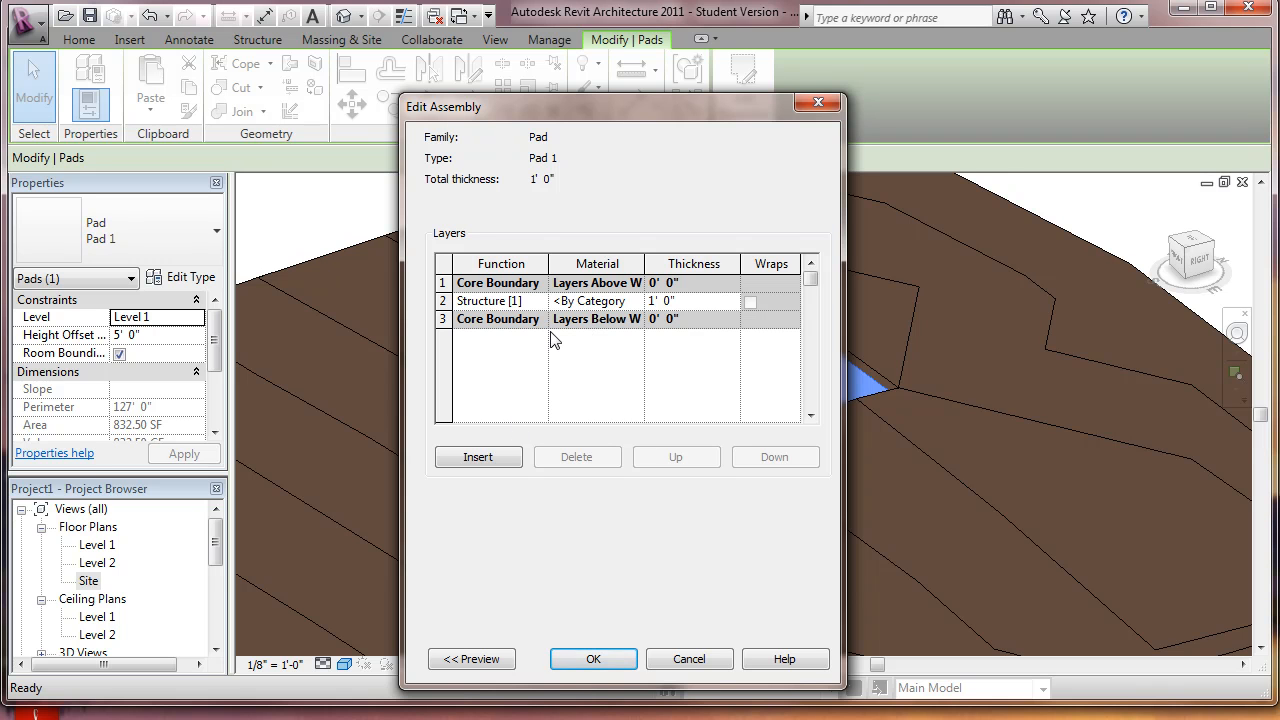
{"action": "left_click", "coordinate": [592, 660]}
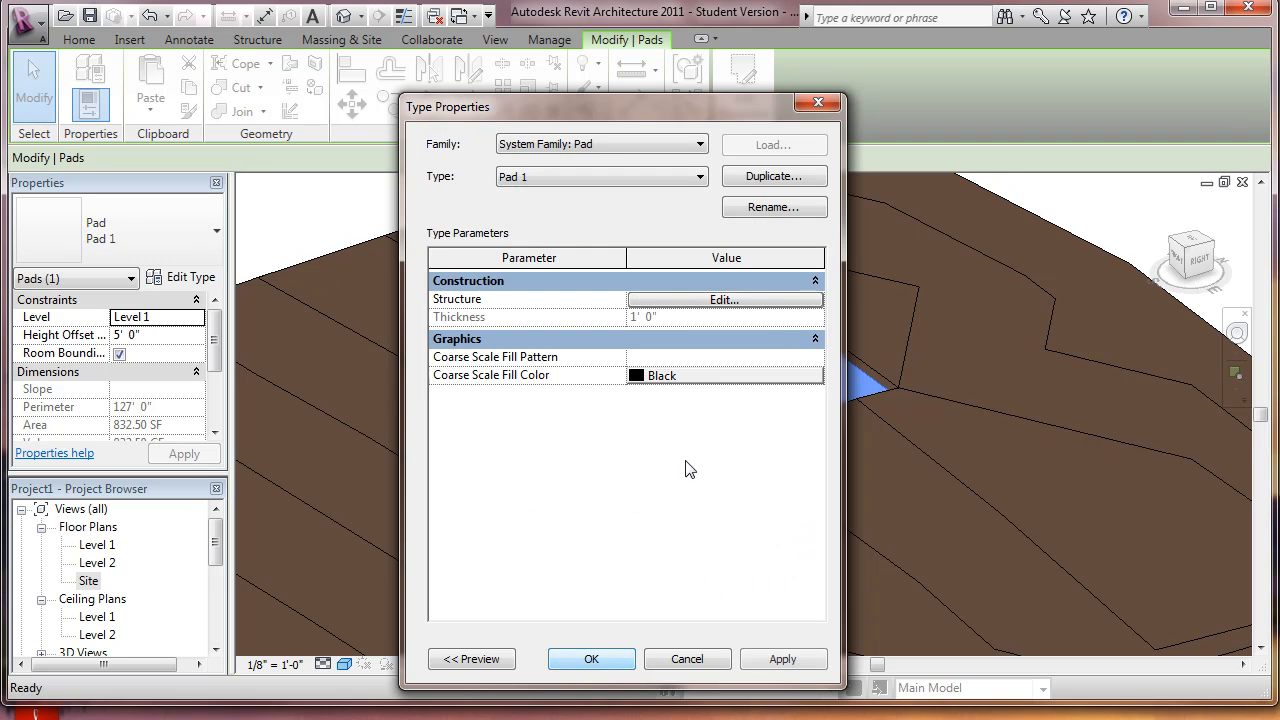
{"action": "left_click", "coordinate": [611, 660]}
{"action": "scroll", "coordinate": [682, 435], "scroll_direction": "down", "scroll_amount": 3}
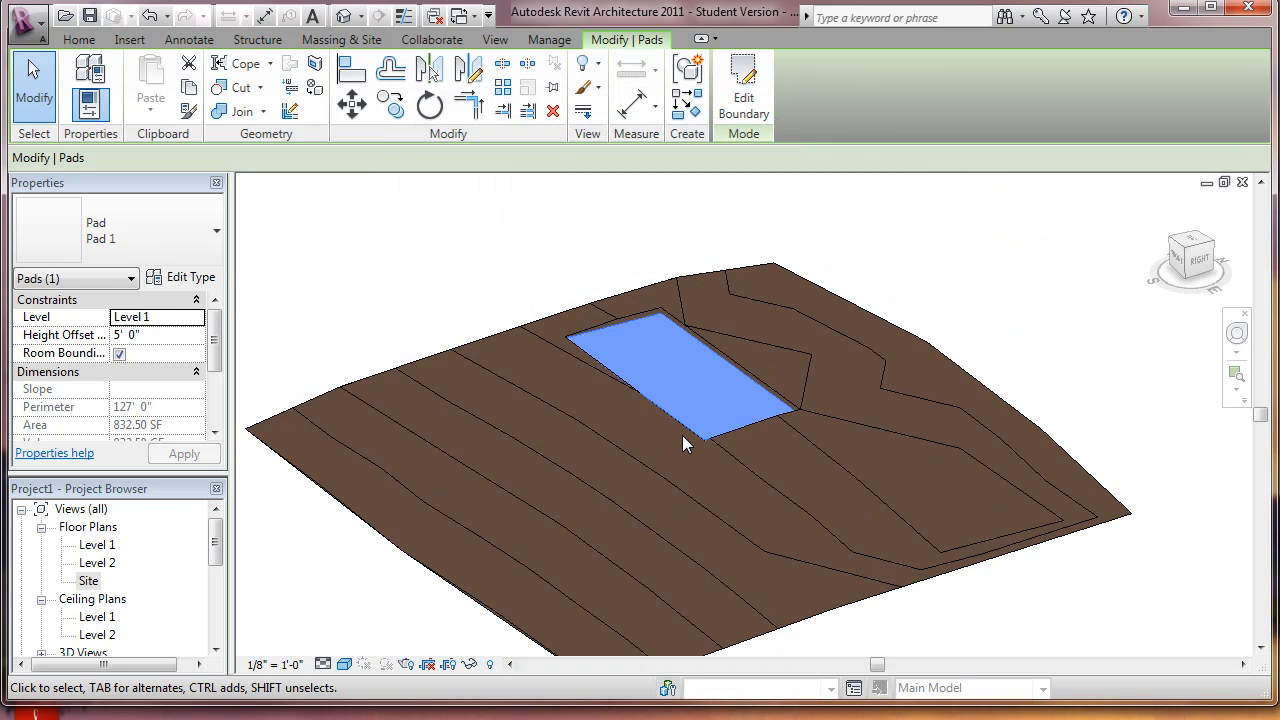
{"action": "left_click", "coordinate": [1020, 281]}
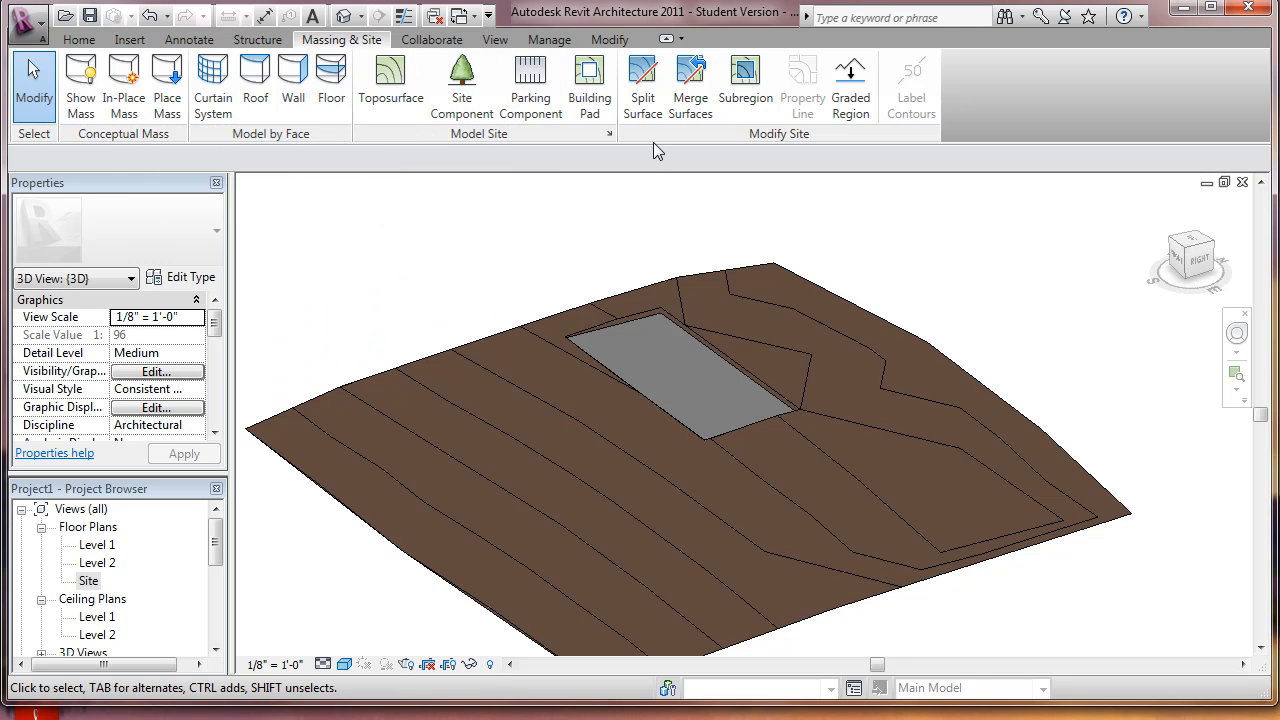
Step: Sketch a four-sided subregion strip about 12' wide from the terrain's front edge to the pad, and try to finish the boundary
{"action": "scroll", "coordinate": [653, 143], "scroll_direction": "down", "scroll_amount": 1}
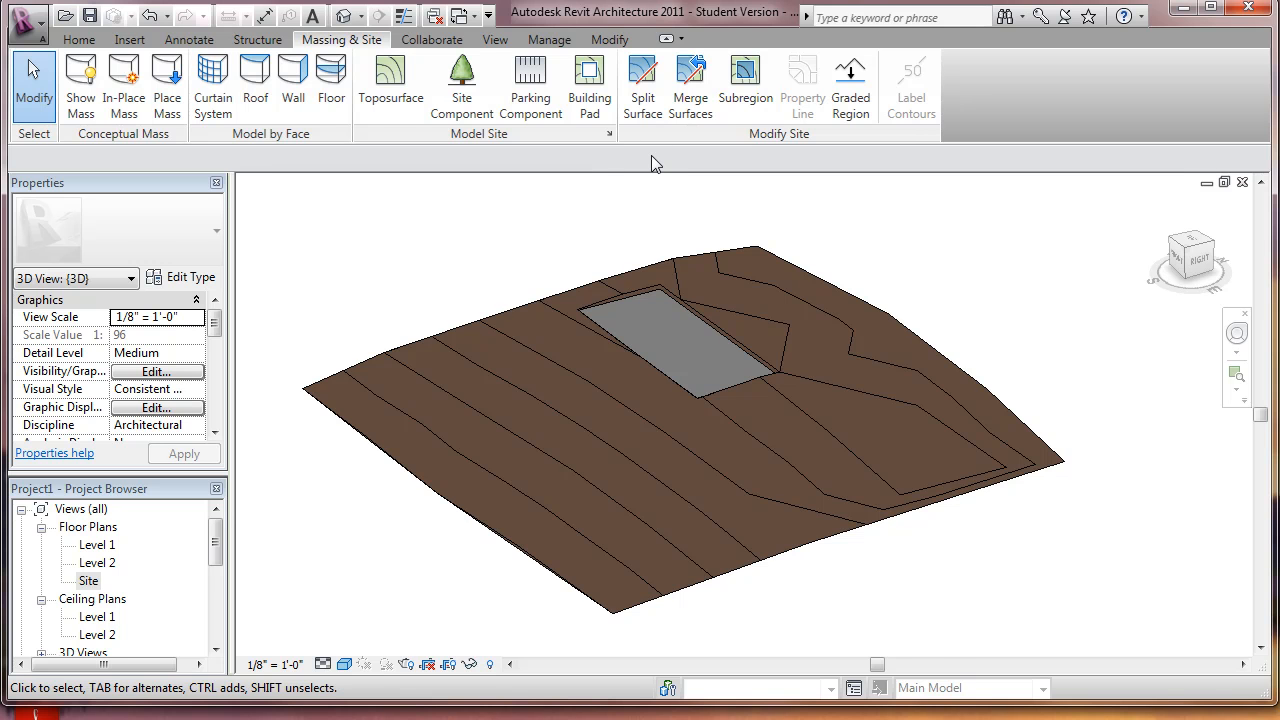
{"action": "scroll", "coordinate": [653, 163], "scroll_direction": "up", "scroll_amount": 1}
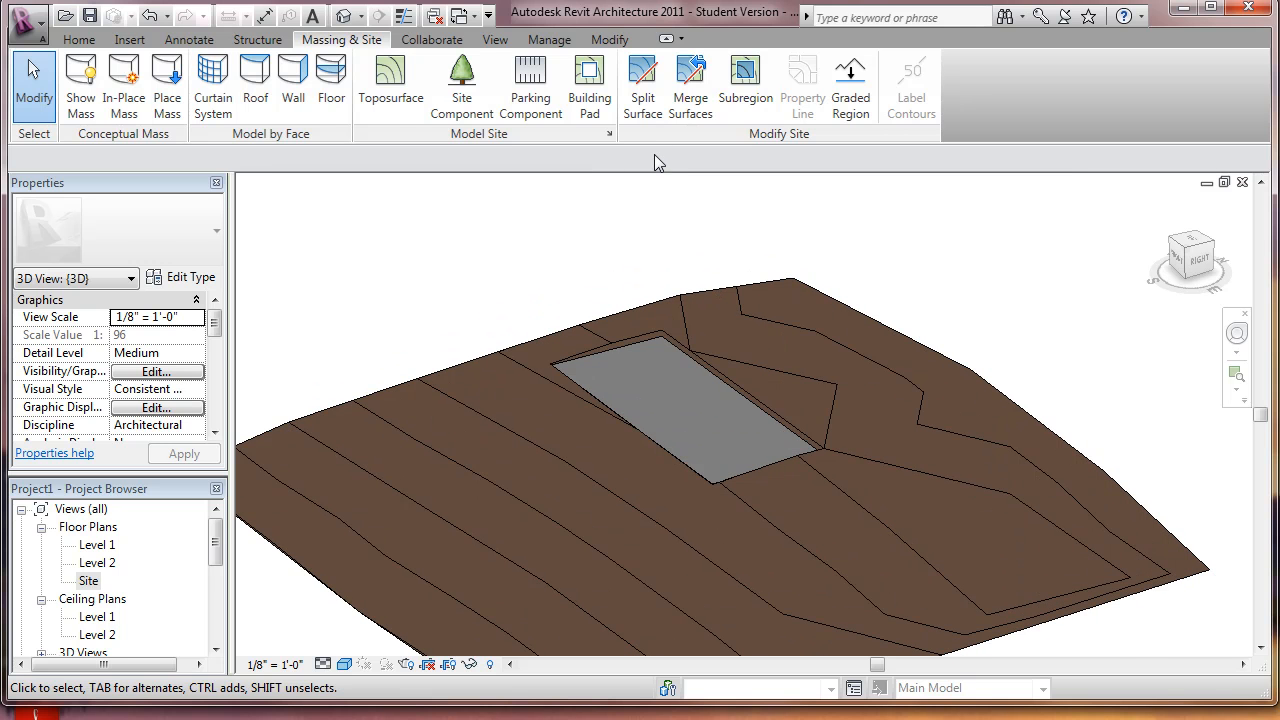
{"action": "scroll", "coordinate": [654, 160], "scroll_direction": "down", "scroll_amount": 1}
{"action": "left_click", "coordinate": [757, 80]}
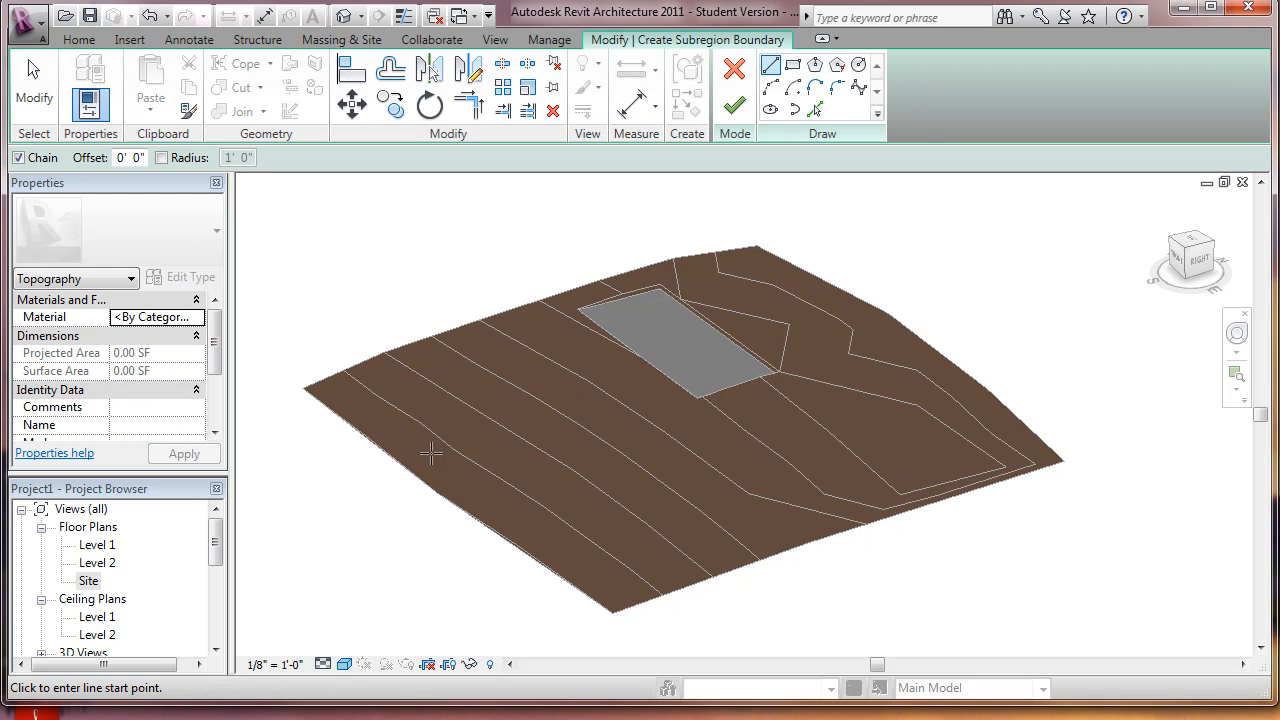
{"action": "left_click", "coordinate": [399, 460]}
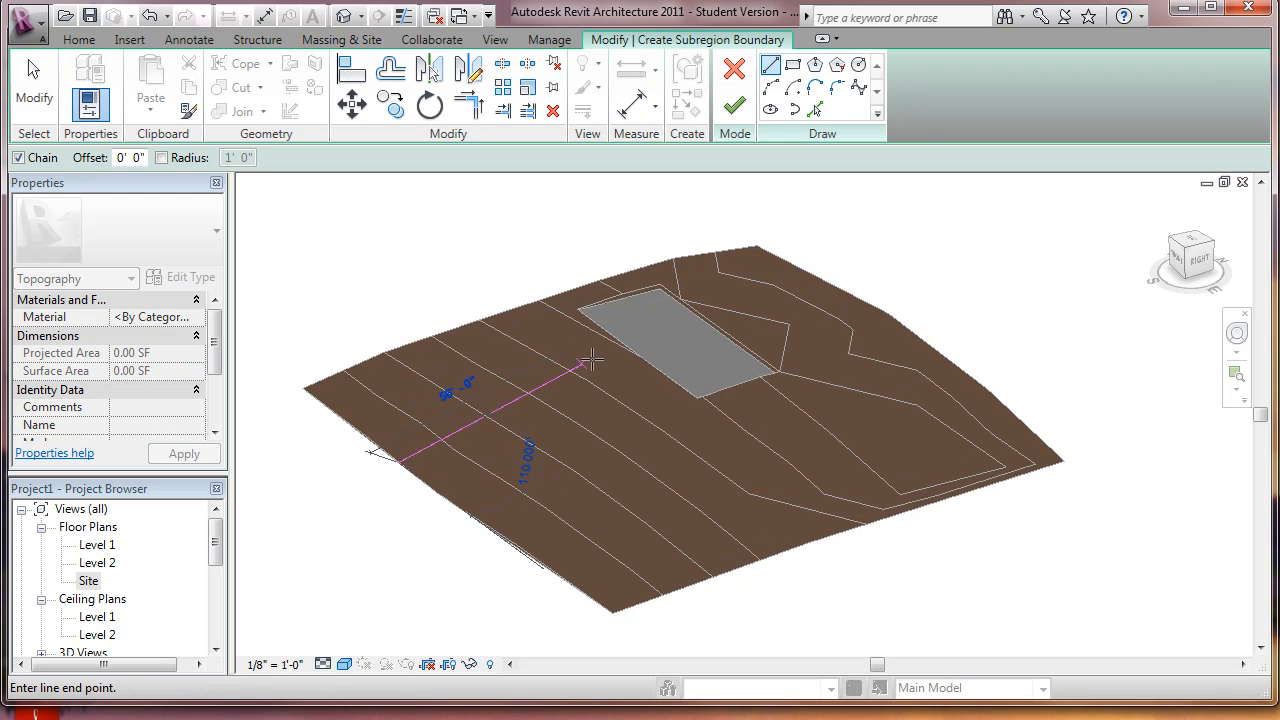
{"action": "left_click", "coordinate": [650, 367]}
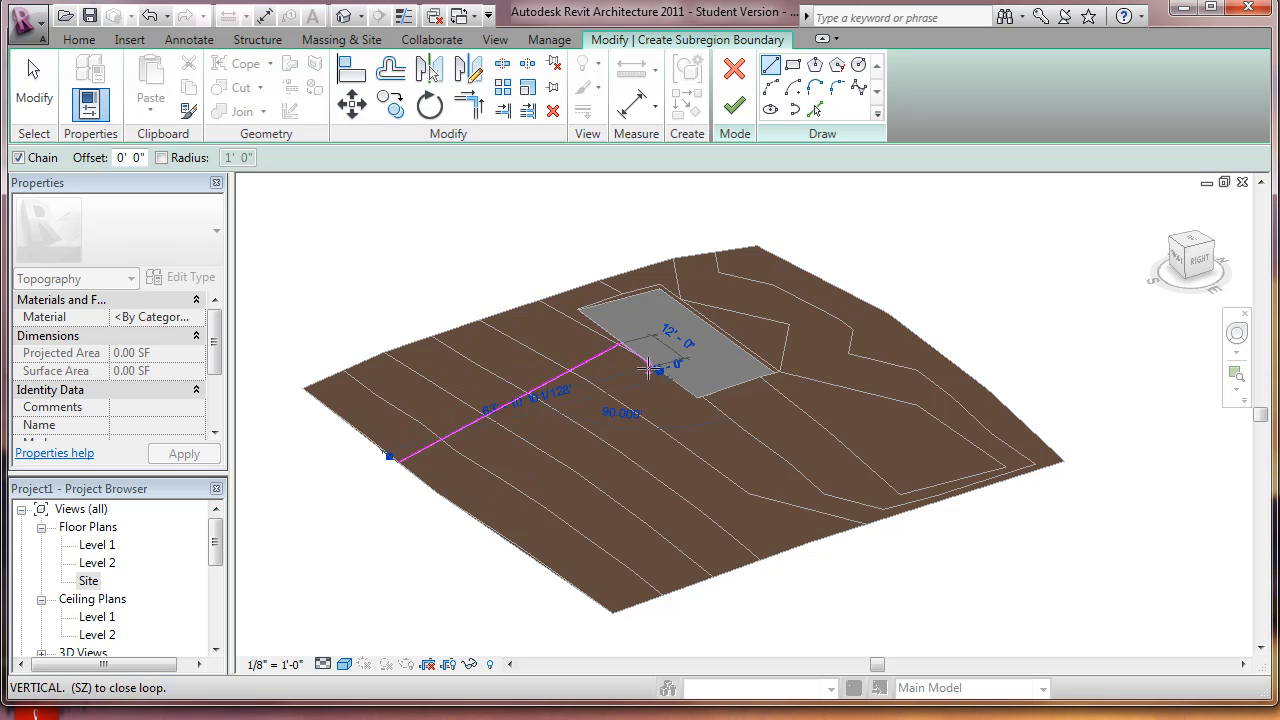
{"action": "left_click", "coordinate": [434, 490]}
{"action": "left_click", "coordinate": [396, 461]}
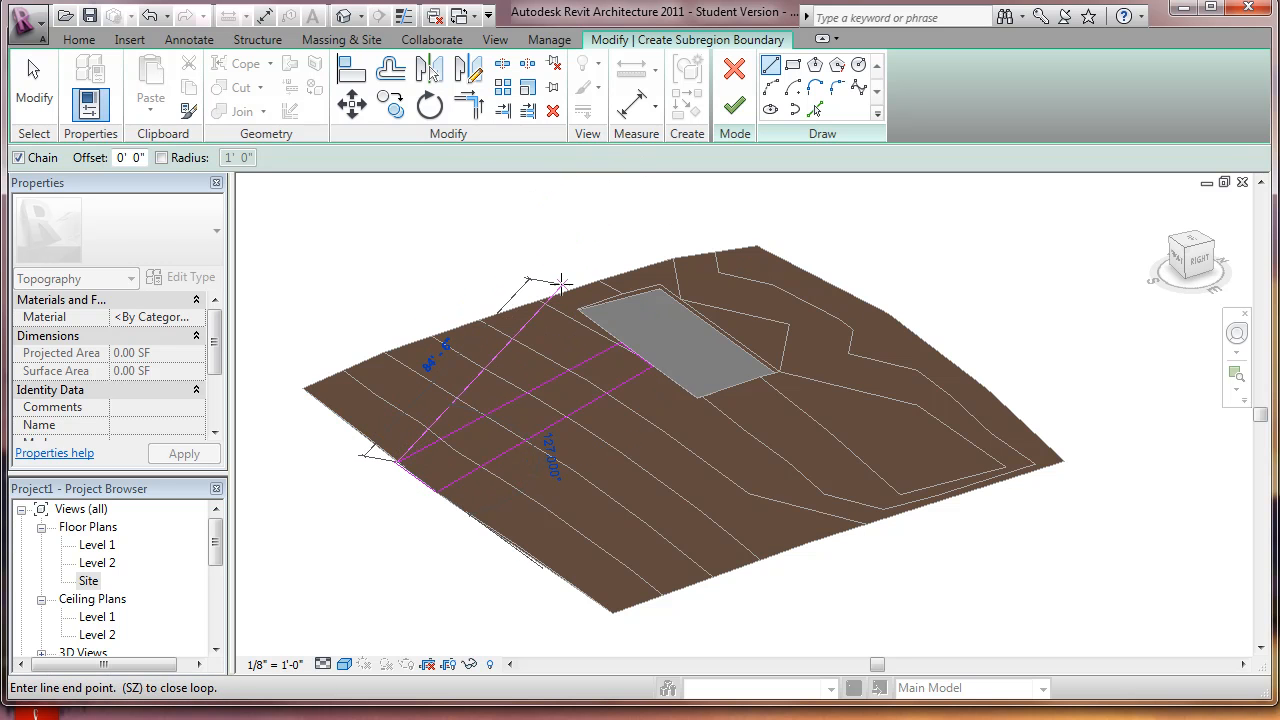
{"action": "left_click", "coordinate": [734, 105]}
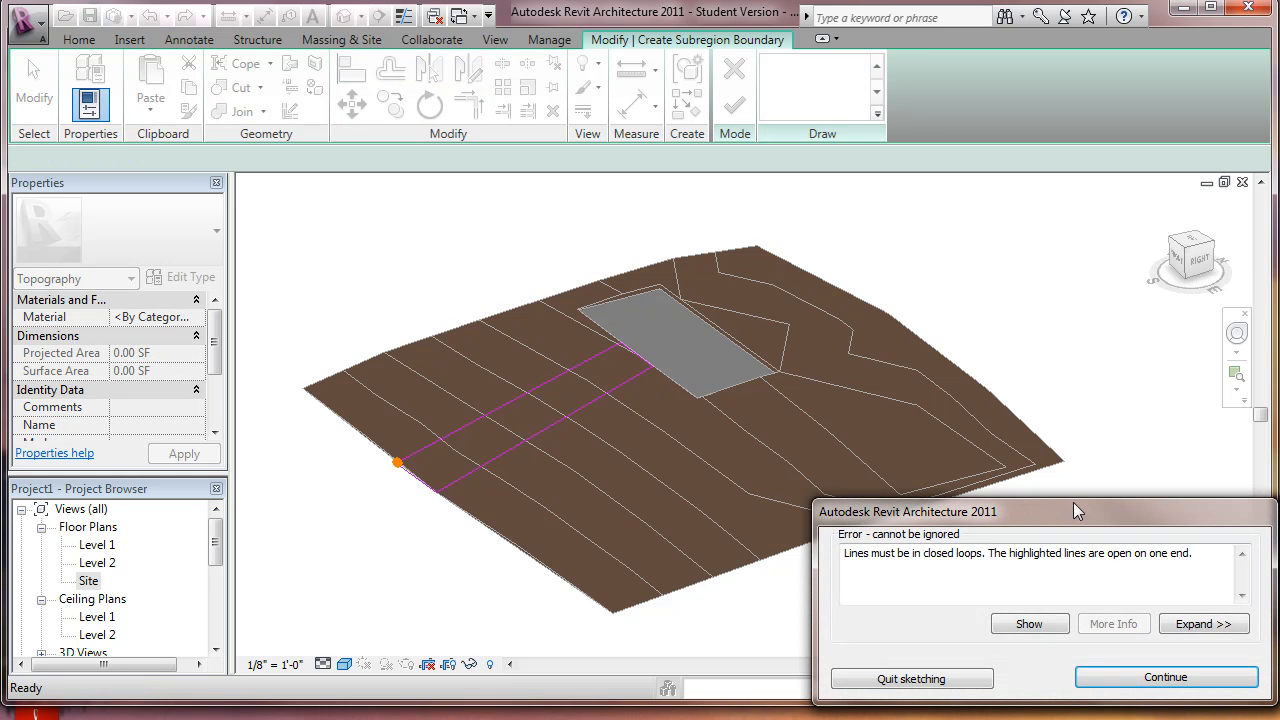
{"action": "left_click", "coordinate": [1110, 686]}
Step: Delete the short stray line at the open corner of the subregion sketch on the terrain's edge
{"action": "scroll", "coordinate": [392, 455], "scroll_direction": "up", "scroll_amount": 5}
{"action": "key", "text": "Escape"}
{"action": "key", "text": "Escape"}
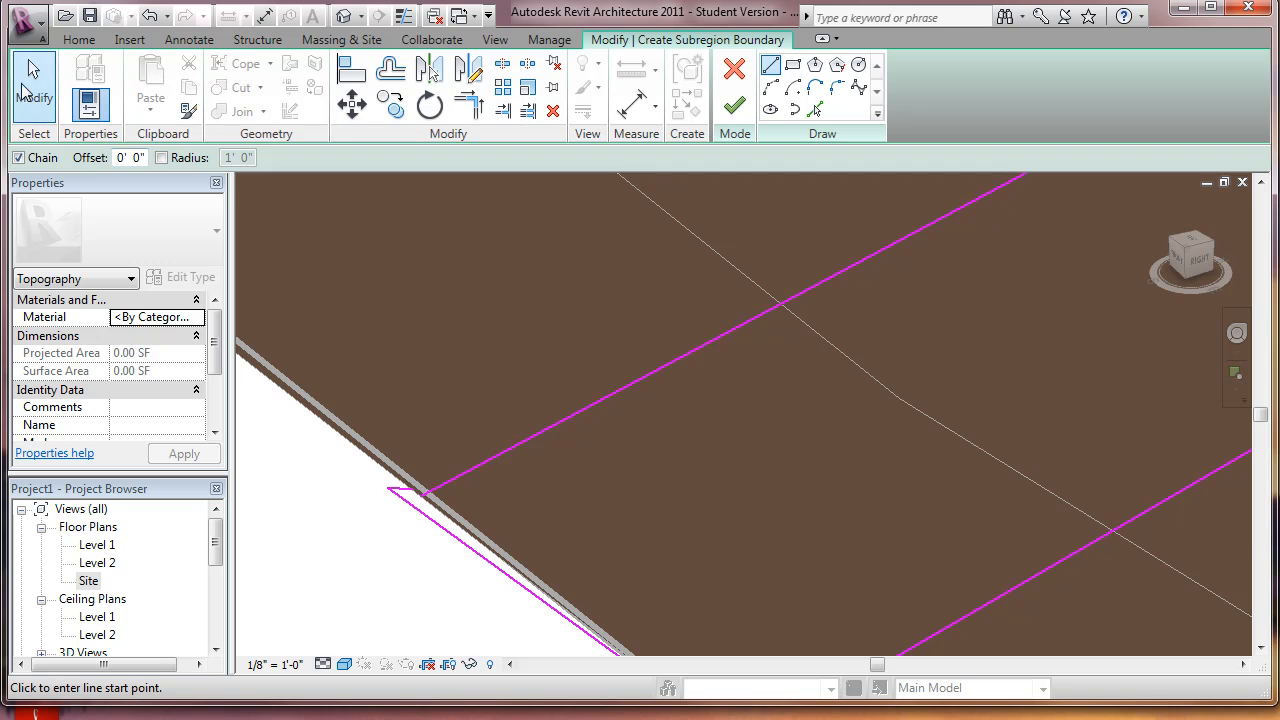
{"action": "left_click", "coordinate": [400, 494]}
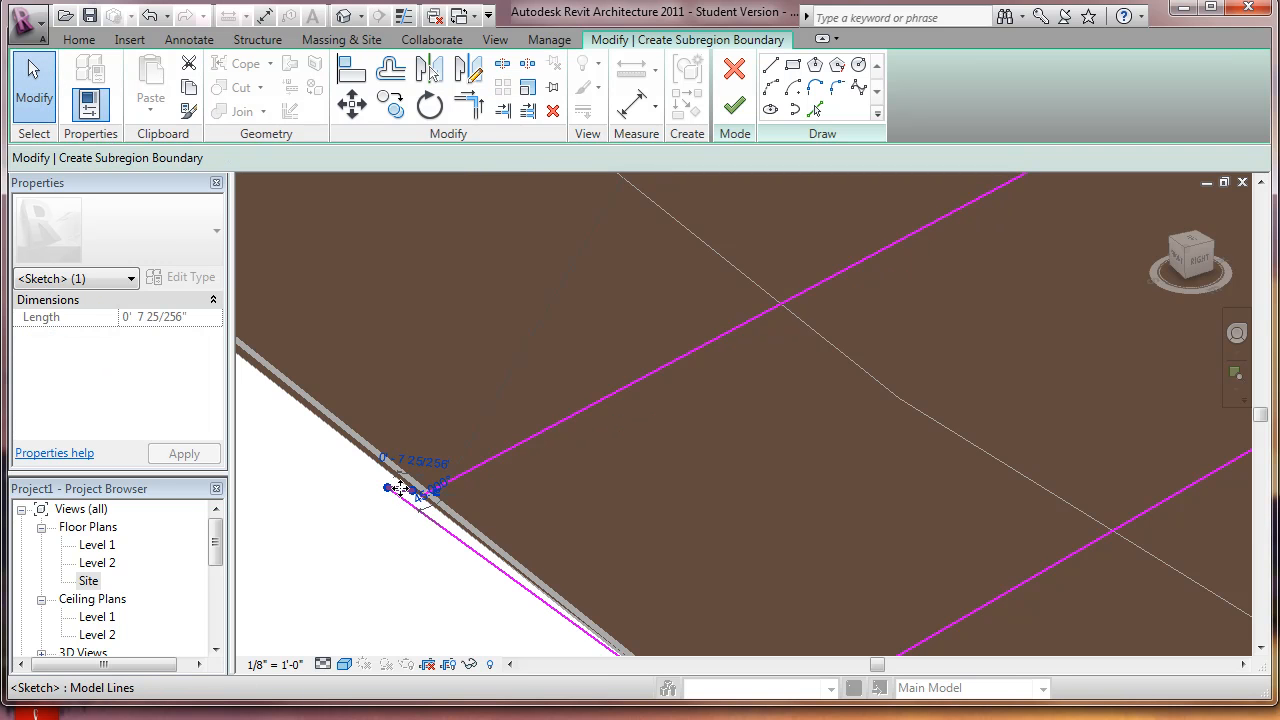
{"action": "left_click", "coordinate": [417, 511]}
{"action": "left_click", "coordinate": [427, 500]}
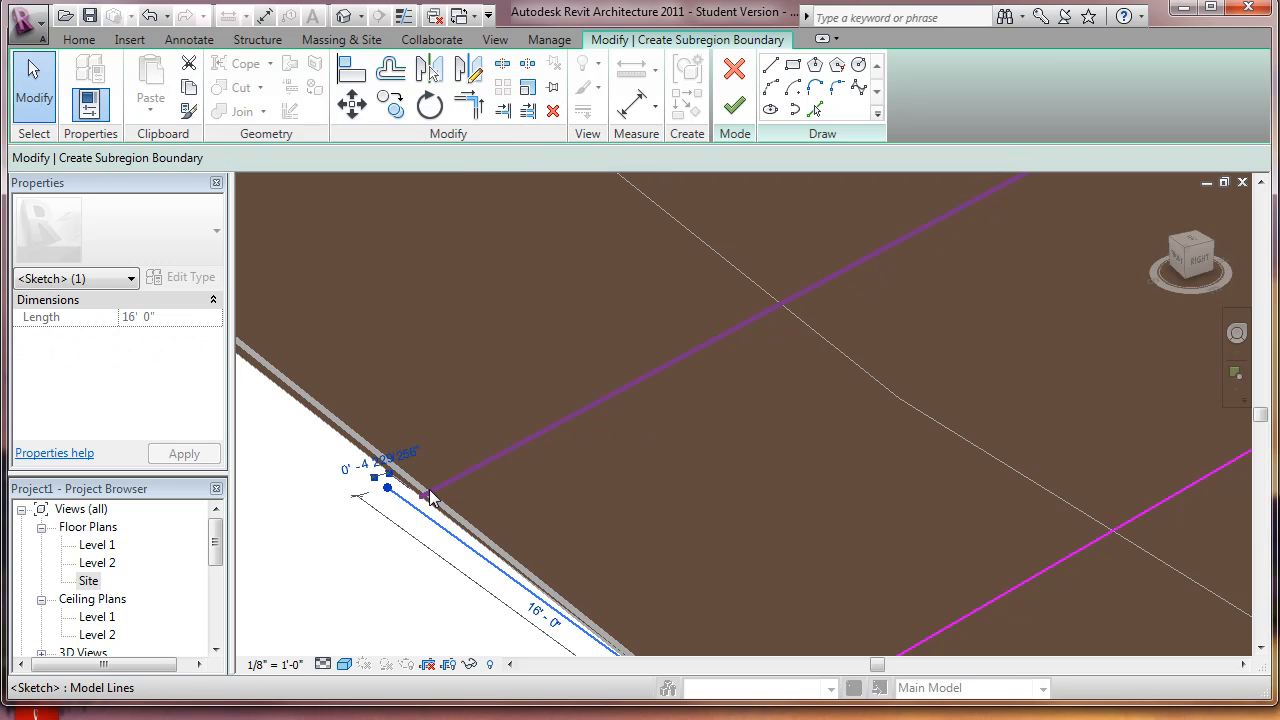
{"action": "left_click", "coordinate": [431, 491], "text": "ctrl"}
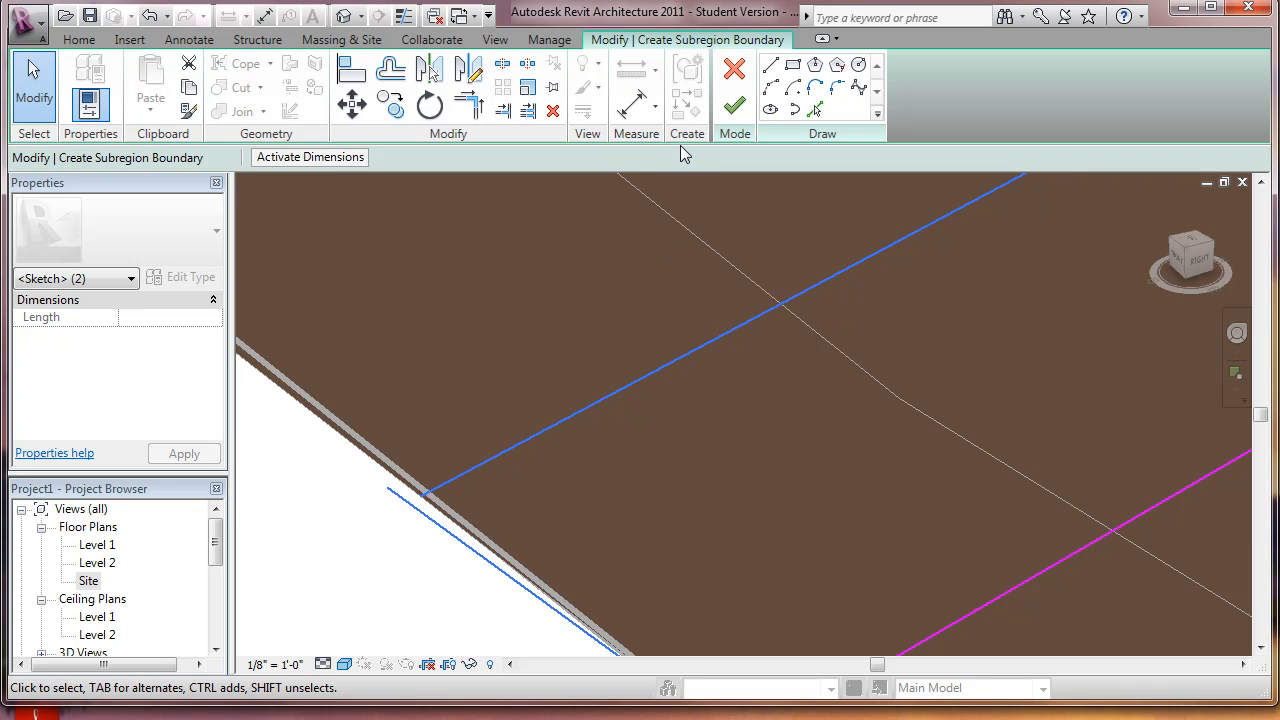
{"action": "left_click", "coordinate": [470, 104]}
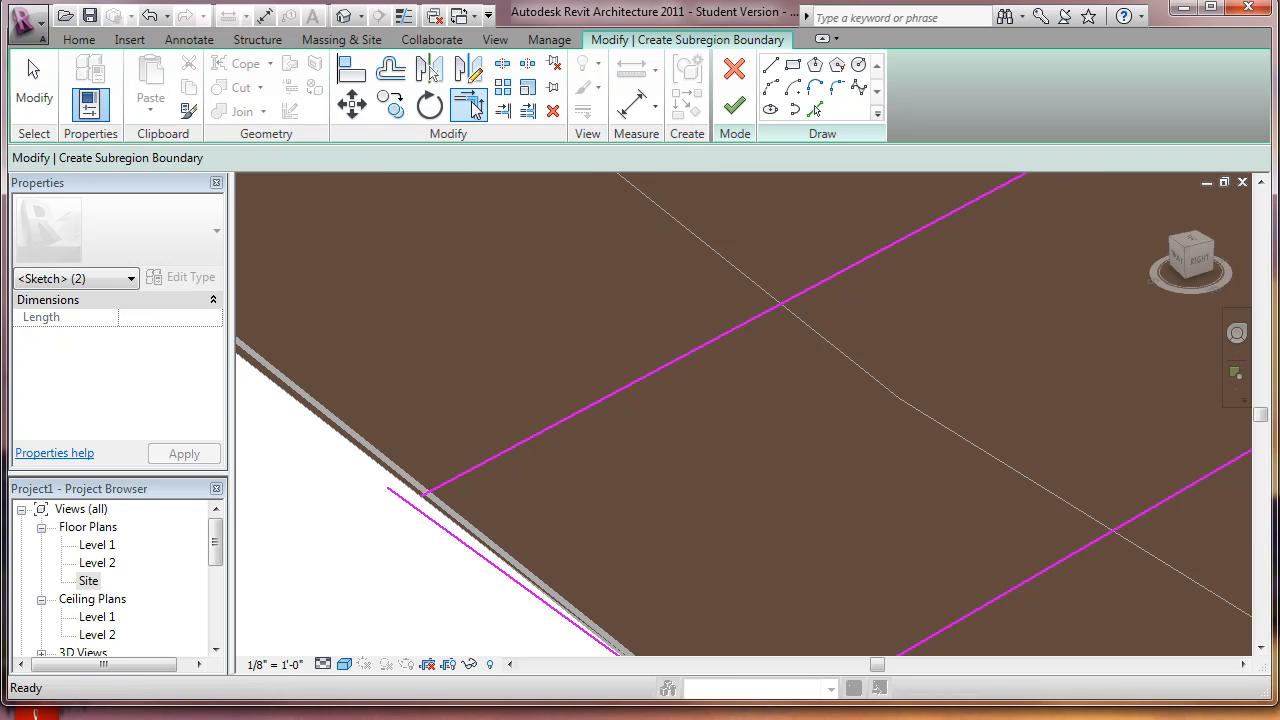
{"action": "left_click", "coordinate": [474, 108]}
{"action": "left_click", "coordinate": [391, 492]}
{"action": "key", "text": "Escape"}
{"action": "key", "text": "Escape"}
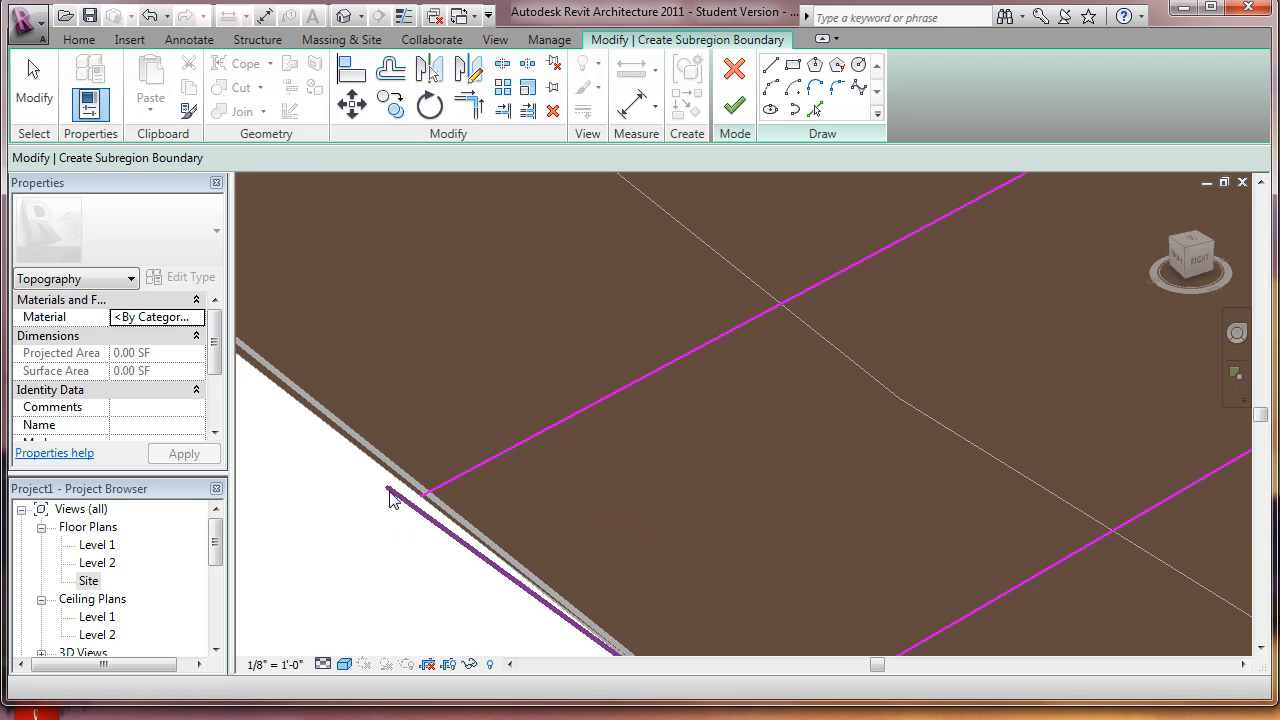
Step: Close the subregion loop by stretching the outer edge line's open end to the endpoint of the adjacent long side
{"action": "left_click", "coordinate": [391, 493]}
{"action": "left_click_drag", "start_coordinate": [391, 492], "coordinate": [423, 494]}
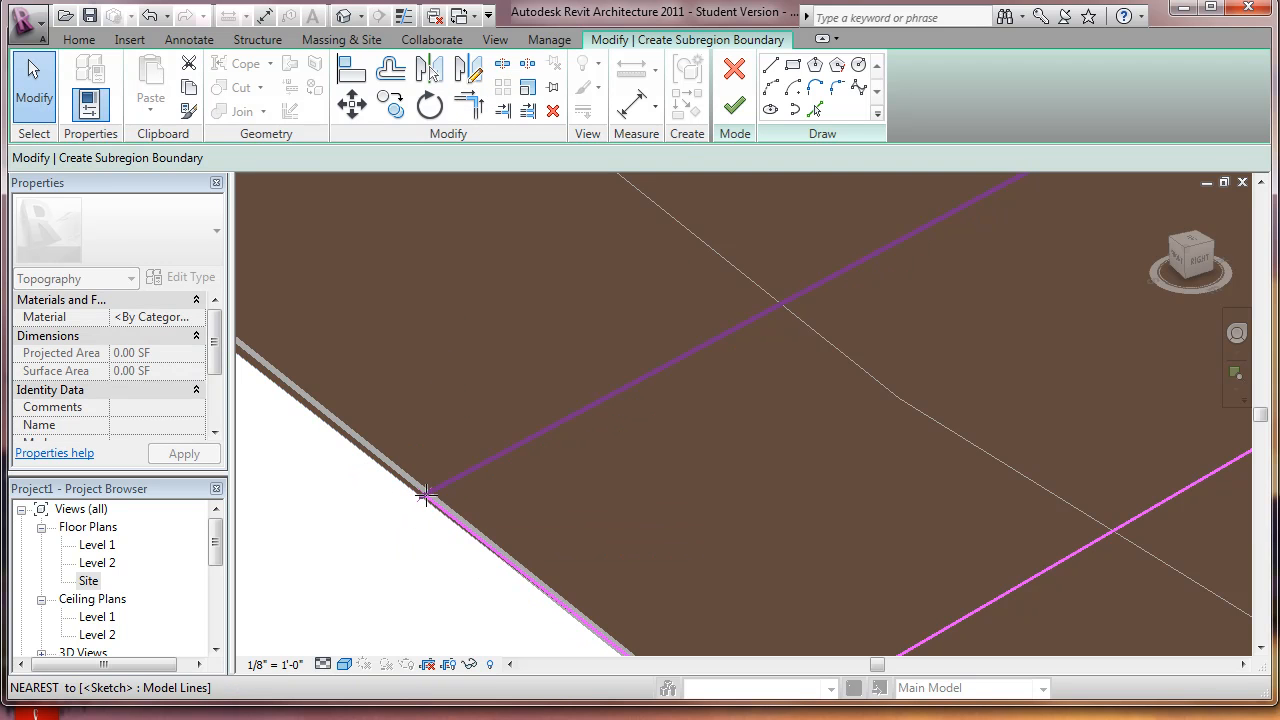
{"action": "scroll", "coordinate": [407, 530], "scroll_direction": "down", "scroll_amount": 5}
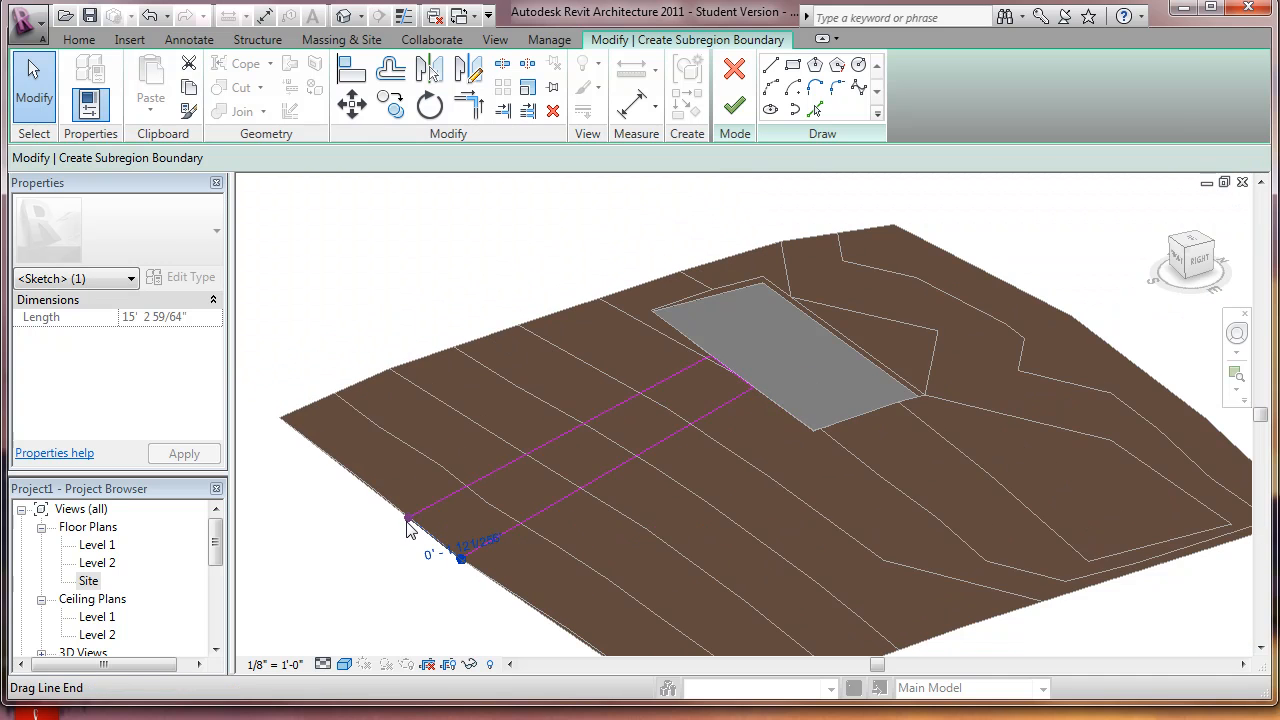
Step: Try to finish the subregion boundary, and trim the long side line's overshooting end to the outer edge line at the terrain edge
{"action": "left_click", "coordinate": [735, 105]}
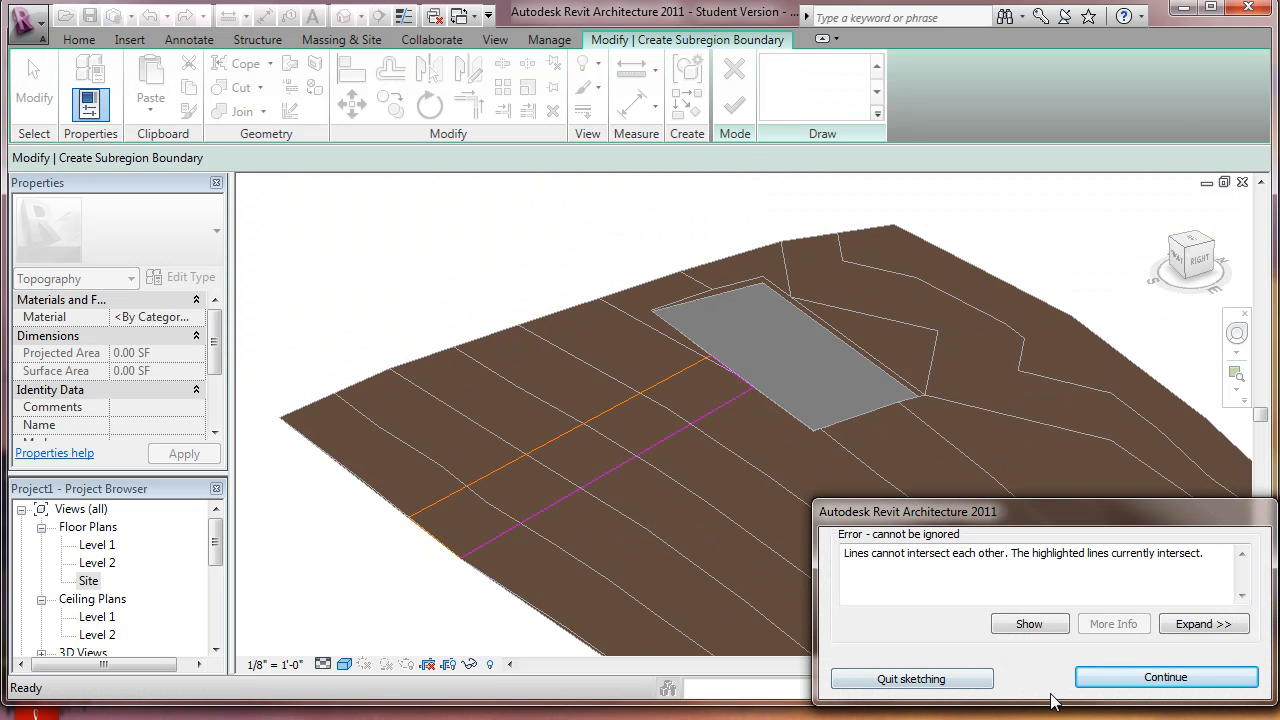
{"action": "left_click", "coordinate": [1127, 680]}
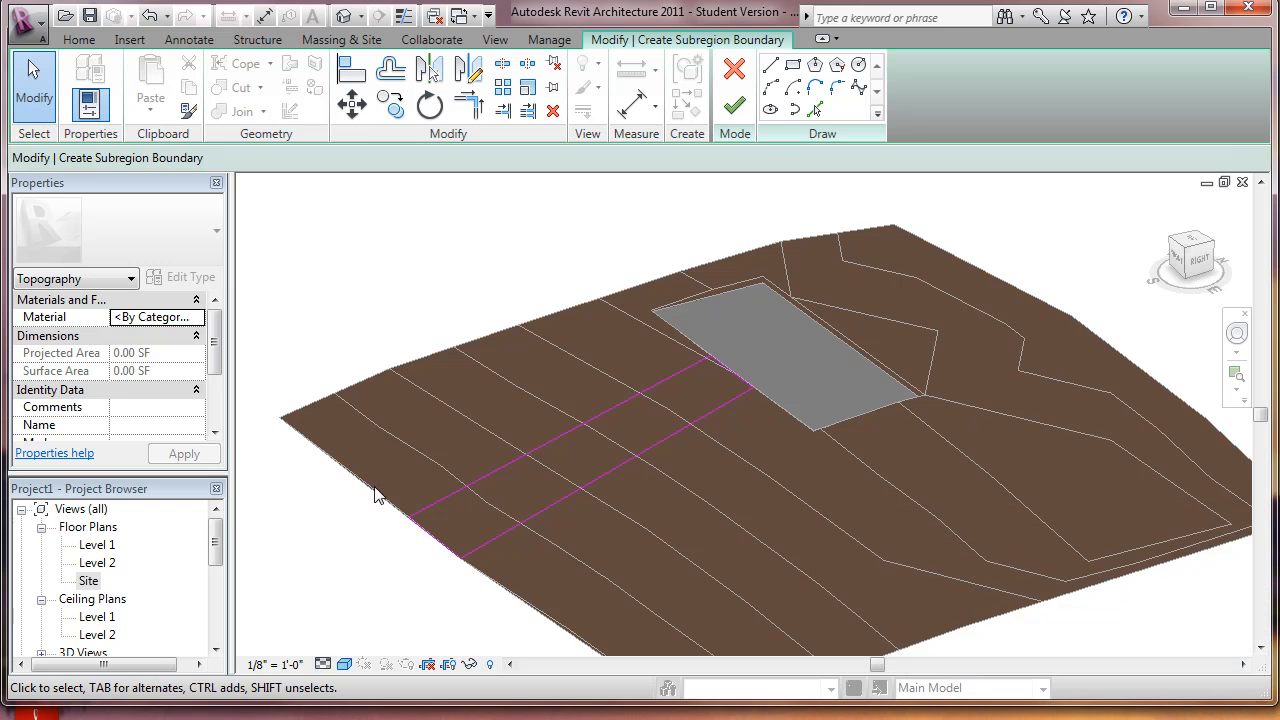
{"action": "scroll", "coordinate": [410, 505], "scroll_direction": "up", "scroll_amount": 5}
{"action": "middle_click_drag", "start_coordinate": [410, 500], "coordinate": [500, 277]}
{"action": "scroll", "coordinate": [423, 349], "scroll_direction": "up", "scroll_amount": 5}
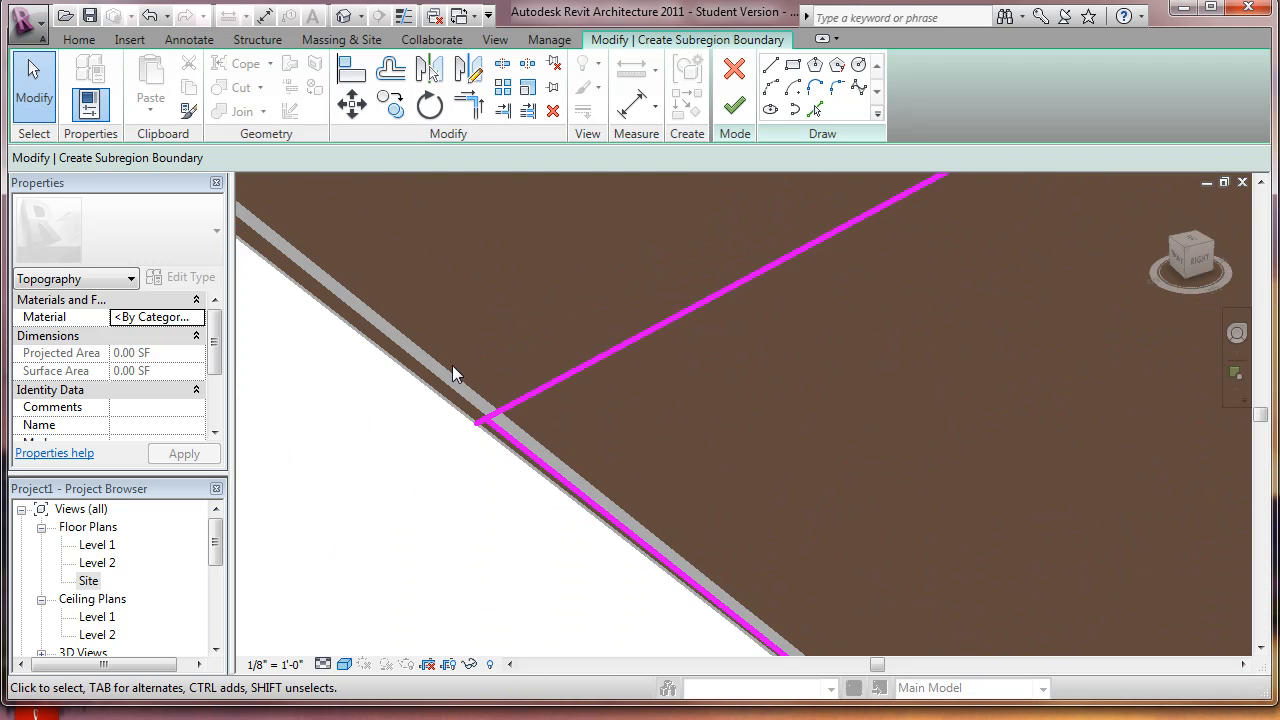
{"action": "scroll", "coordinate": [505, 458], "scroll_direction": "up", "scroll_amount": 3}
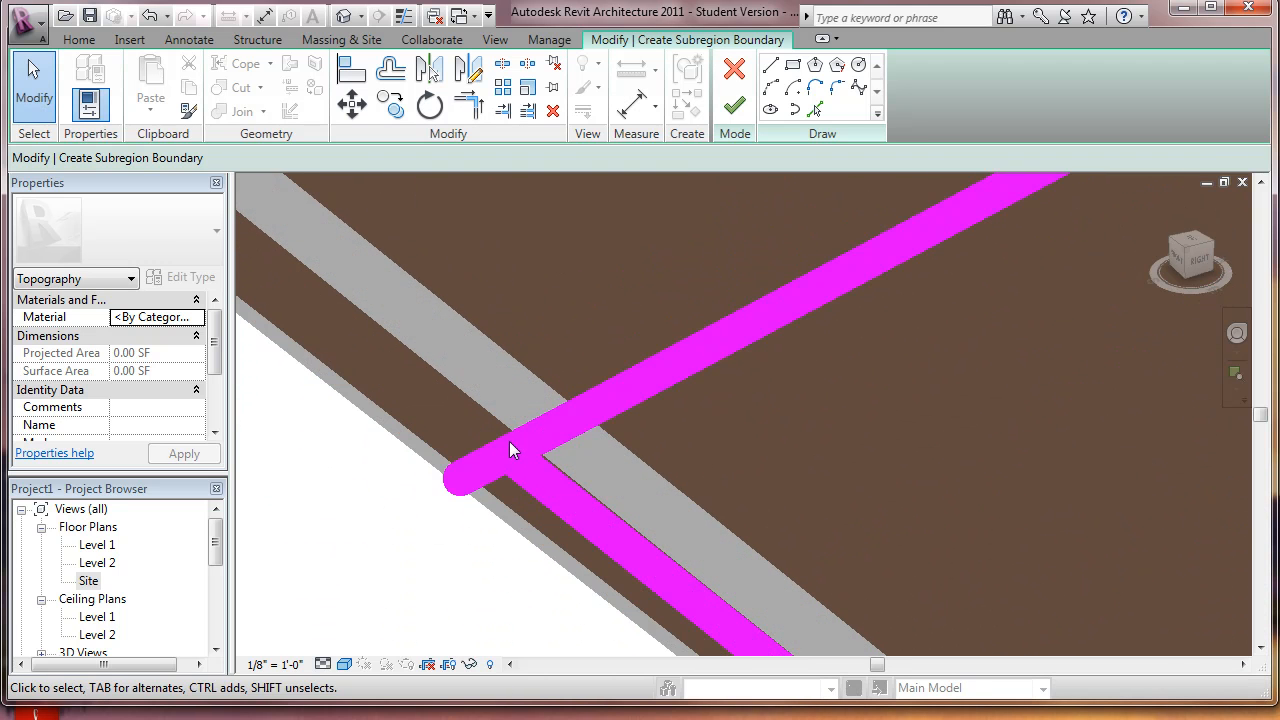
{"action": "left_click", "coordinate": [500, 112]}
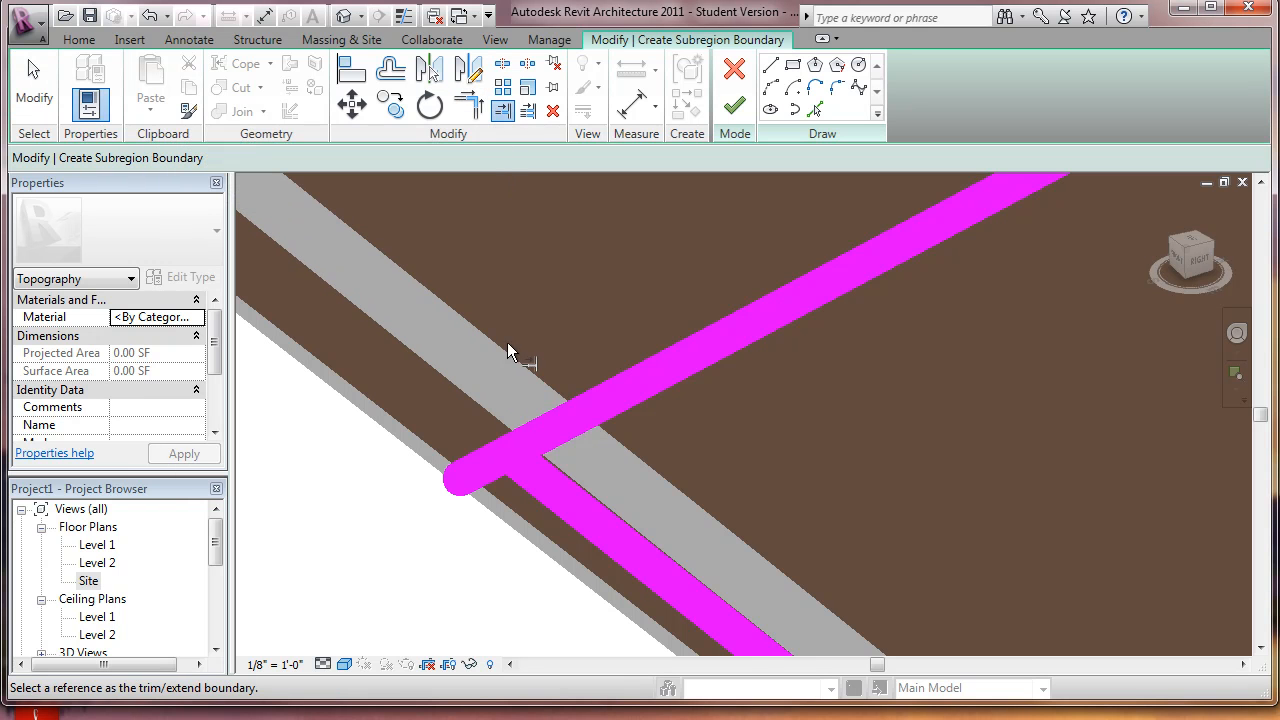
{"action": "left_click", "coordinate": [559, 494]}
{"action": "left_click", "coordinate": [572, 418]}
{"action": "scroll", "coordinate": [592, 400], "scroll_direction": "down", "scroll_amount": 5}
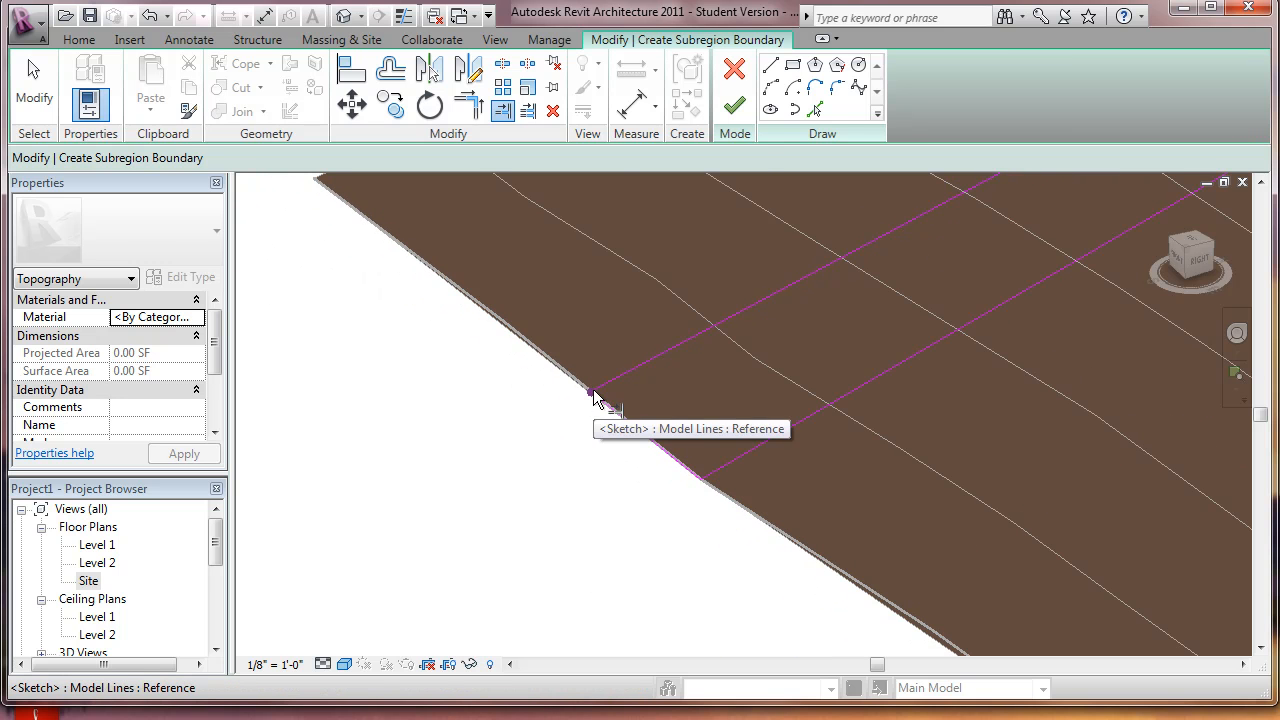
Step: Finish the subregion boundary sketch to create the driveway strip between the terrain's edge and the building pad
{"action": "left_click", "coordinate": [737, 107]}
{"action": "scroll", "coordinate": [699, 195], "scroll_direction": "down", "scroll_amount": 5}
{"action": "middle_click_drag", "start_coordinate": [699, 195], "coordinate": [567, 431]}
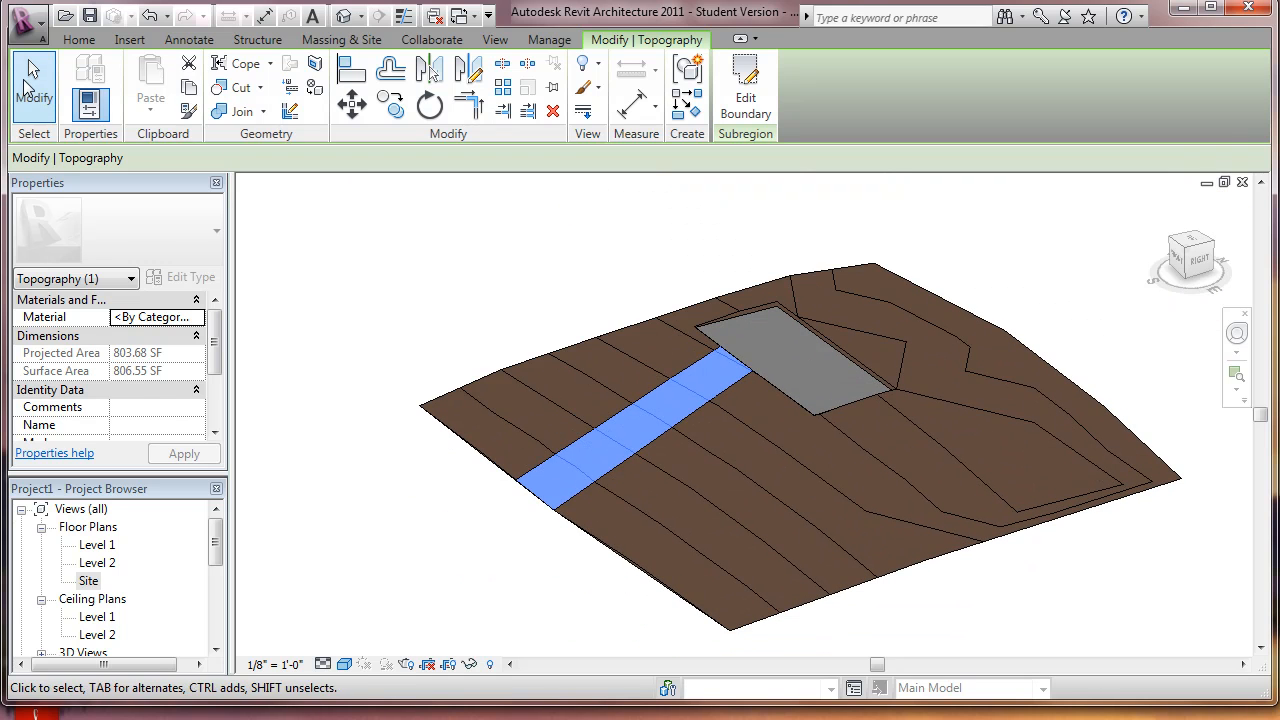
Step: Assign the Site - Asphalt material to the driveway subregion
{"action": "left_click", "coordinate": [34, 85]}
{"action": "left_click", "coordinate": [643, 447]}
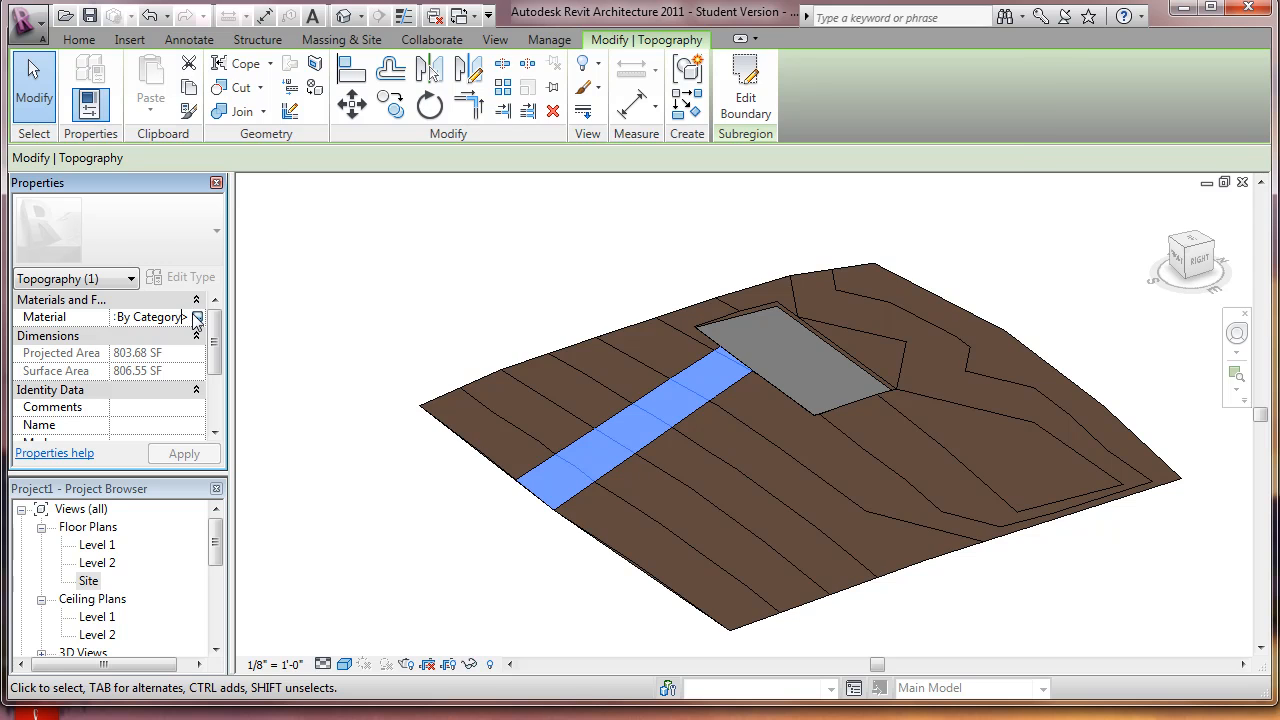
{"action": "left_click", "coordinate": [195, 317]}
{"action": "left_click_drag", "start_coordinate": [563, 229], "coordinate": [557, 453]}
{"action": "left_click", "coordinate": [326, 424]}
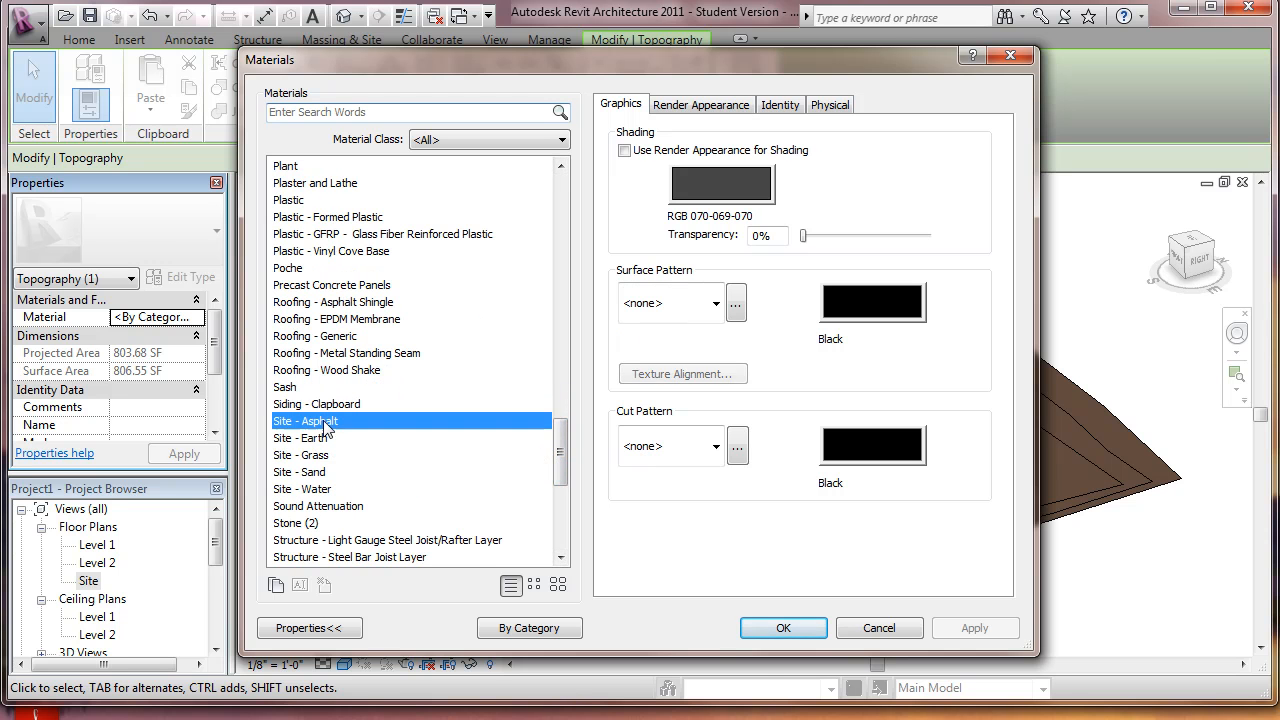
{"action": "left_click", "coordinate": [784, 628]}
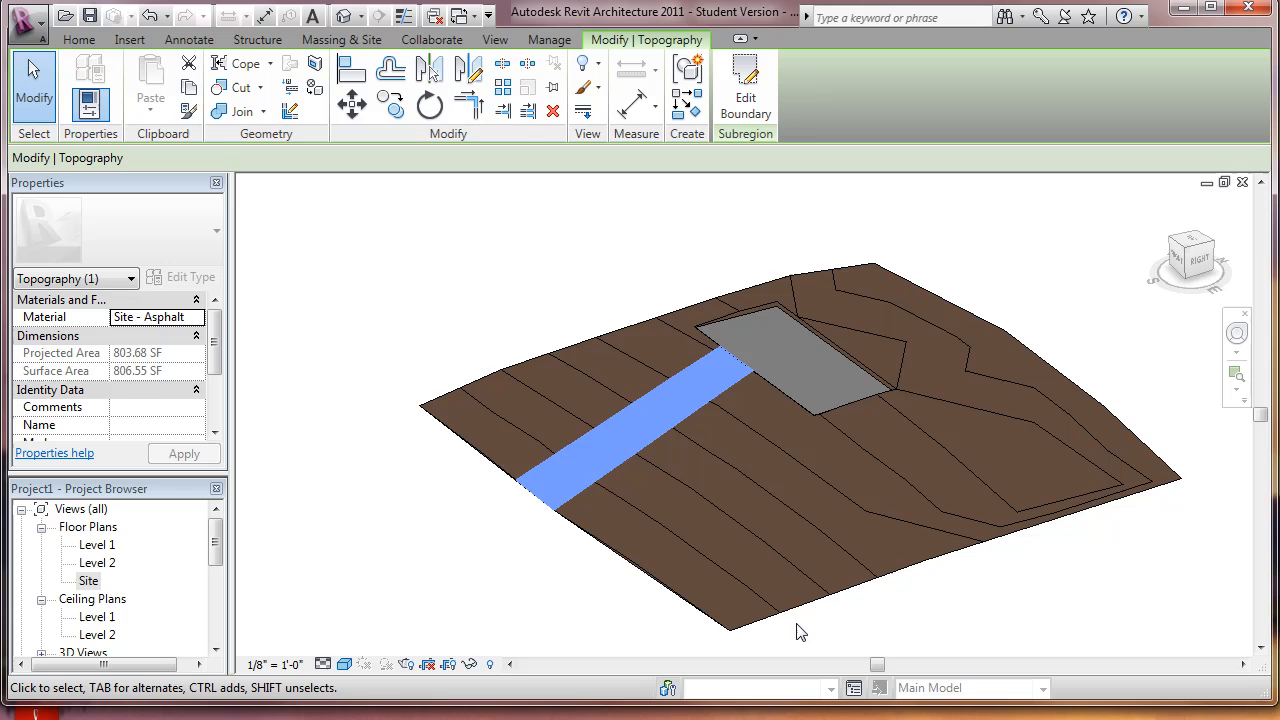
{"action": "left_click", "coordinate": [885, 606]}
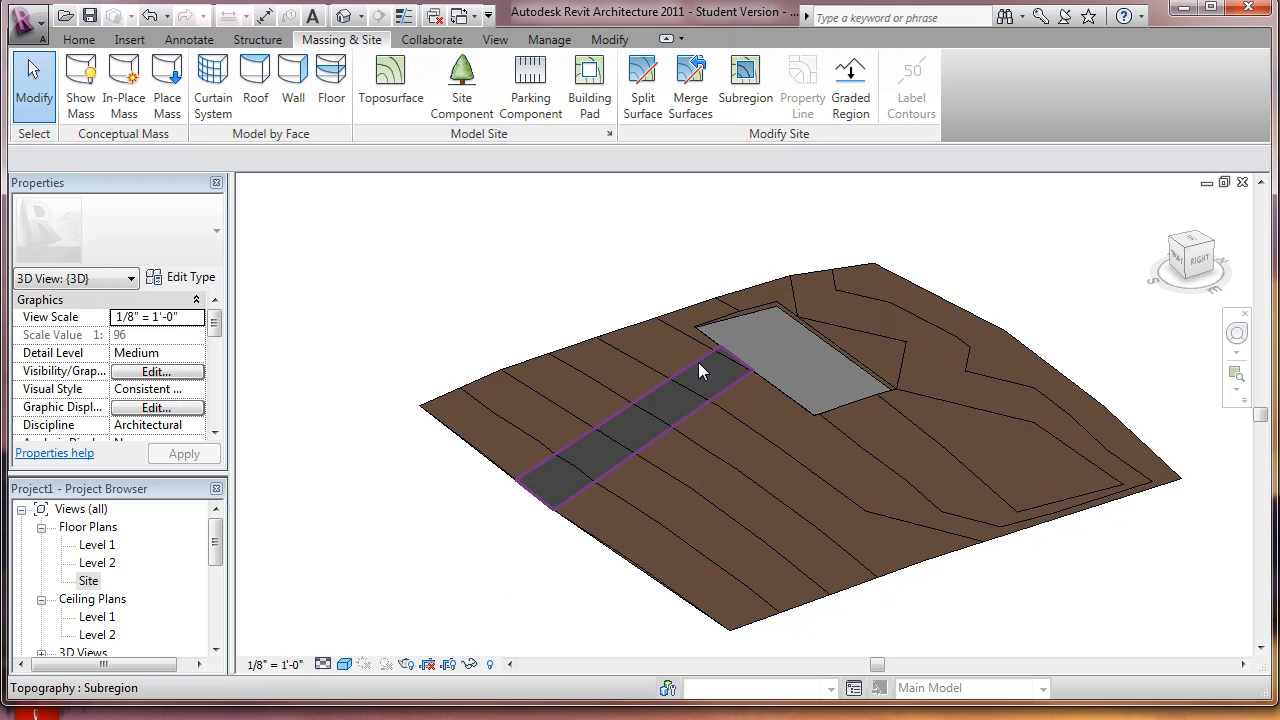